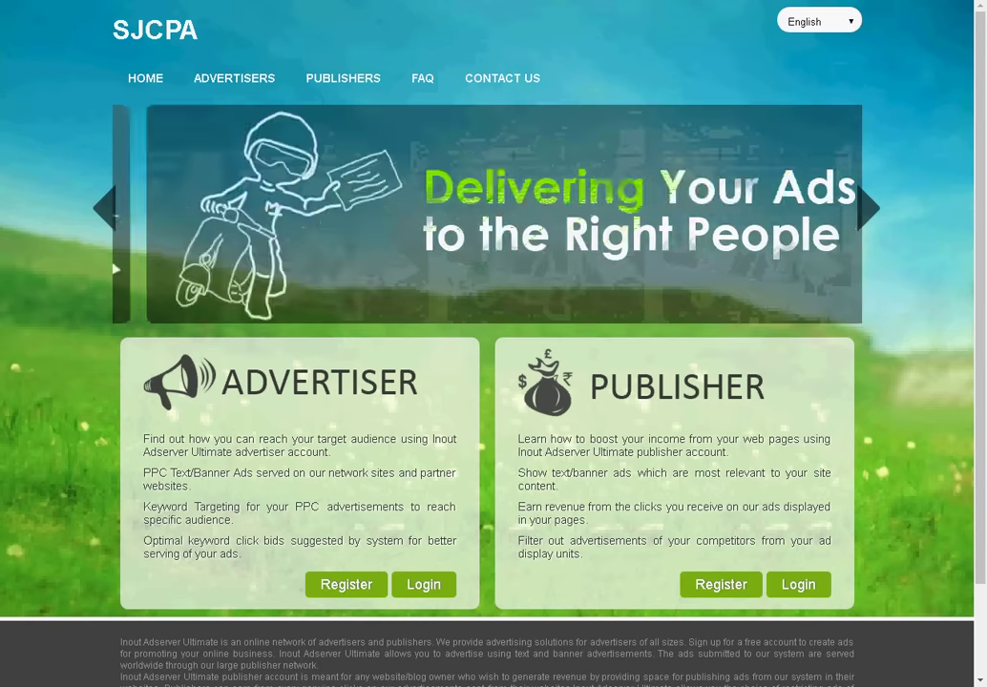
# Step: Search 'google adwords' in a new tab and open the google.com/adwords overview page
pyautogui.hotkey('ctrl', 't')
pyautogui.write('googl')
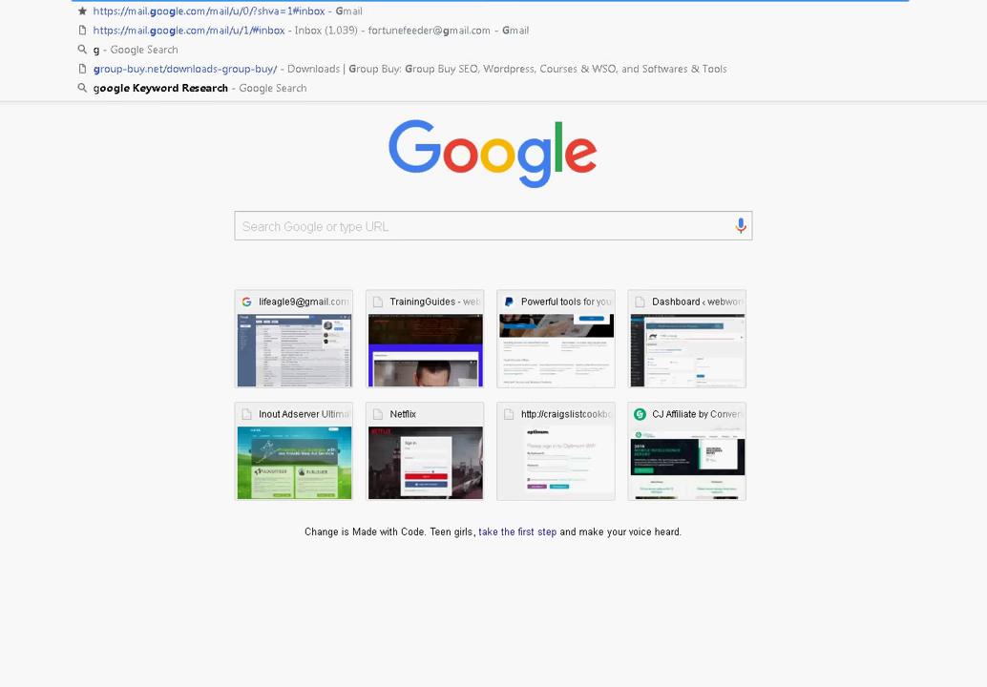
pyautogui.write('e adwo')
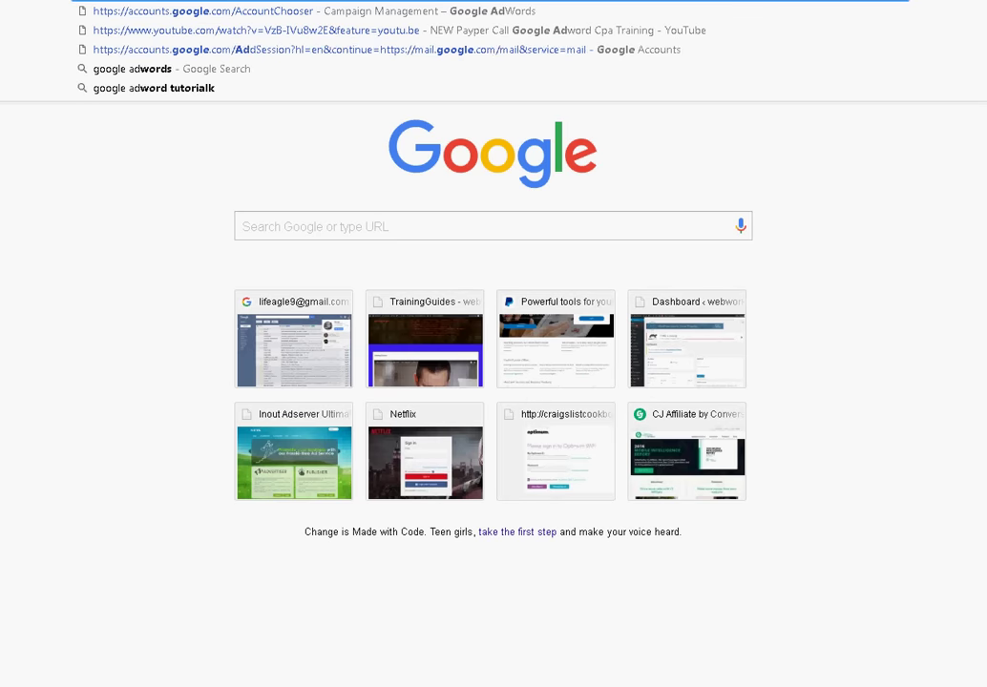
pyautogui.write('rds')
pyautogui.press('Return')
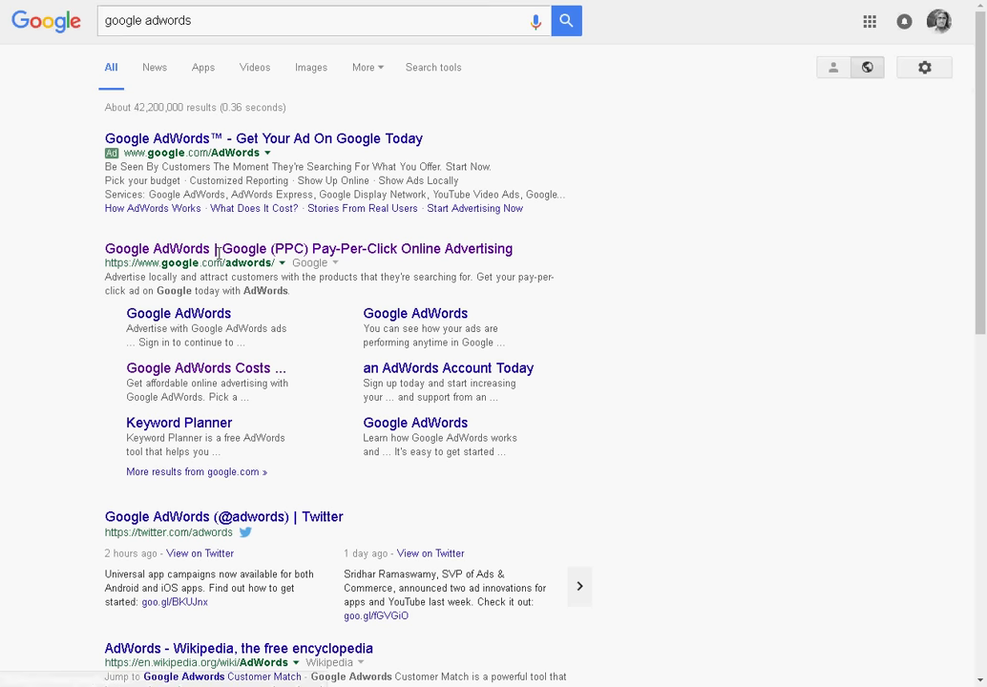
pyautogui.click(158, 251)
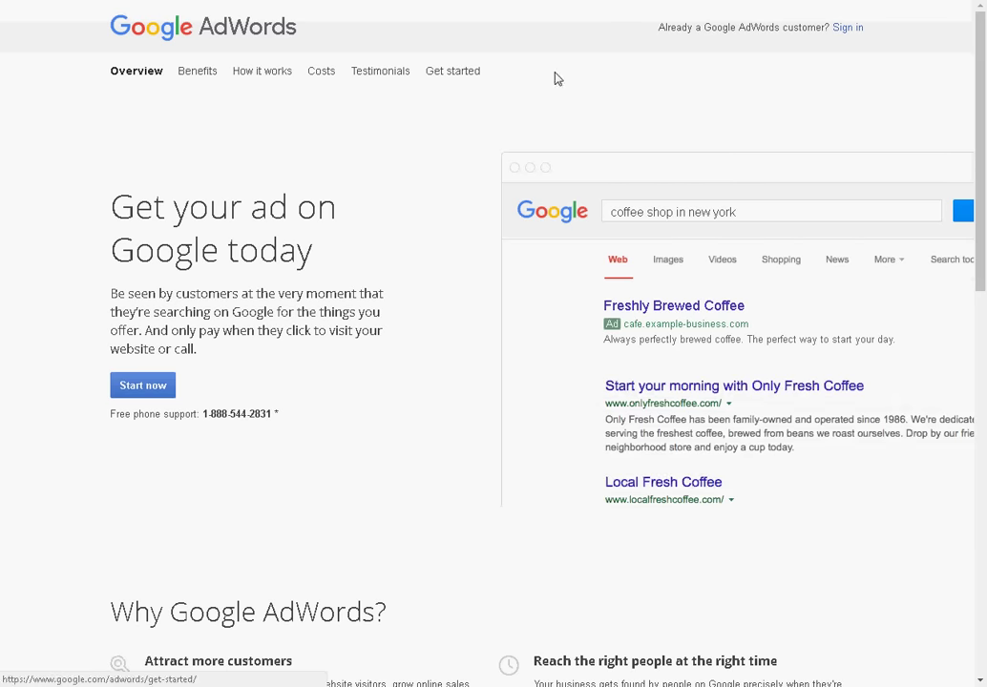
pyautogui.scroll(-10, 421, 274)
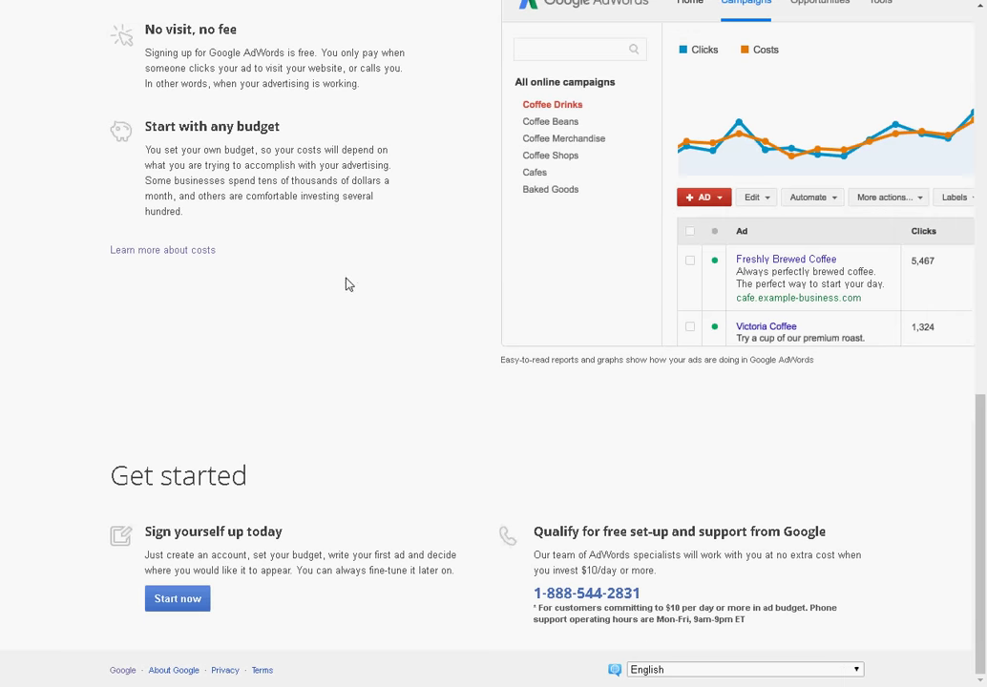
pyautogui.scroll(15, 347, 284)
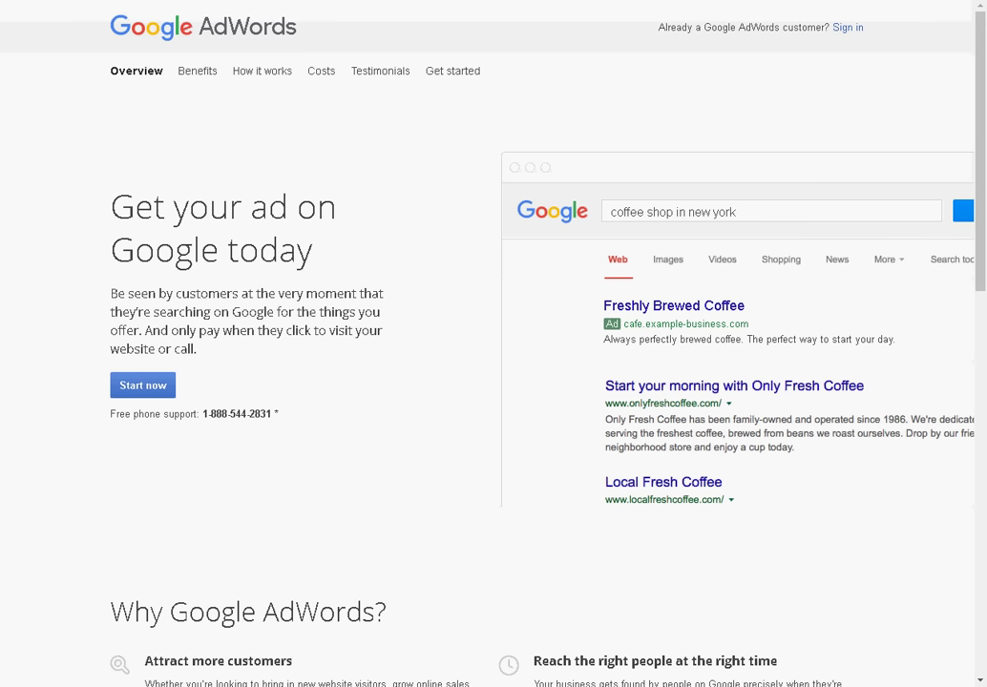
# Step: Return to the results and change the query from 'google adwords' to 'google adsense'
pyautogui.hotkey('alt', 'Left')
pyautogui.moveTo(192, 20); pyautogui.dragTo(163, 20)
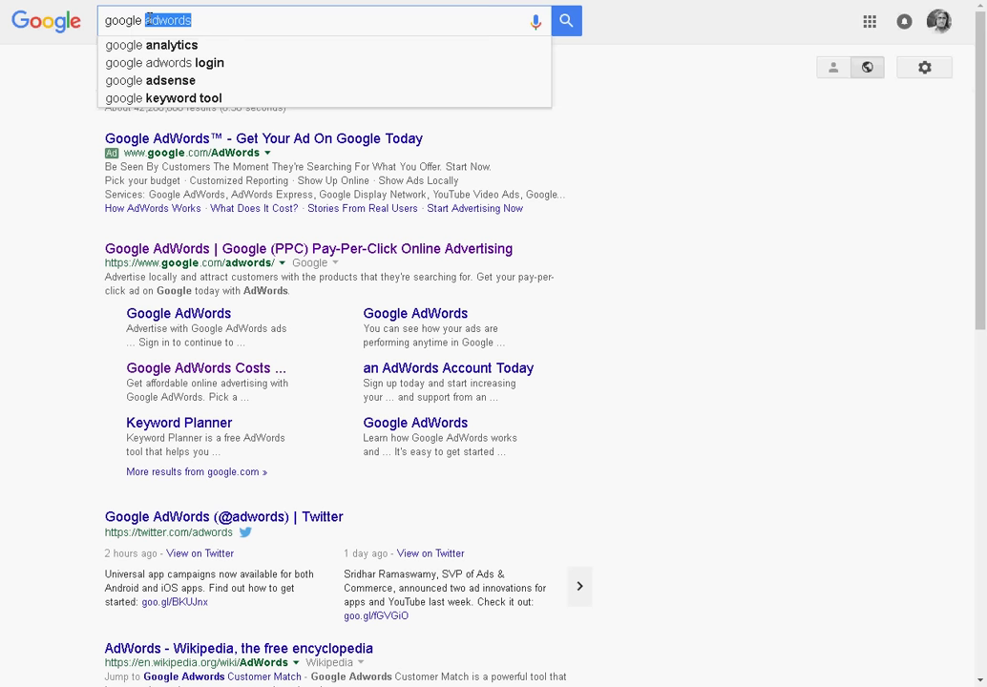
pyautogui.write('sen')
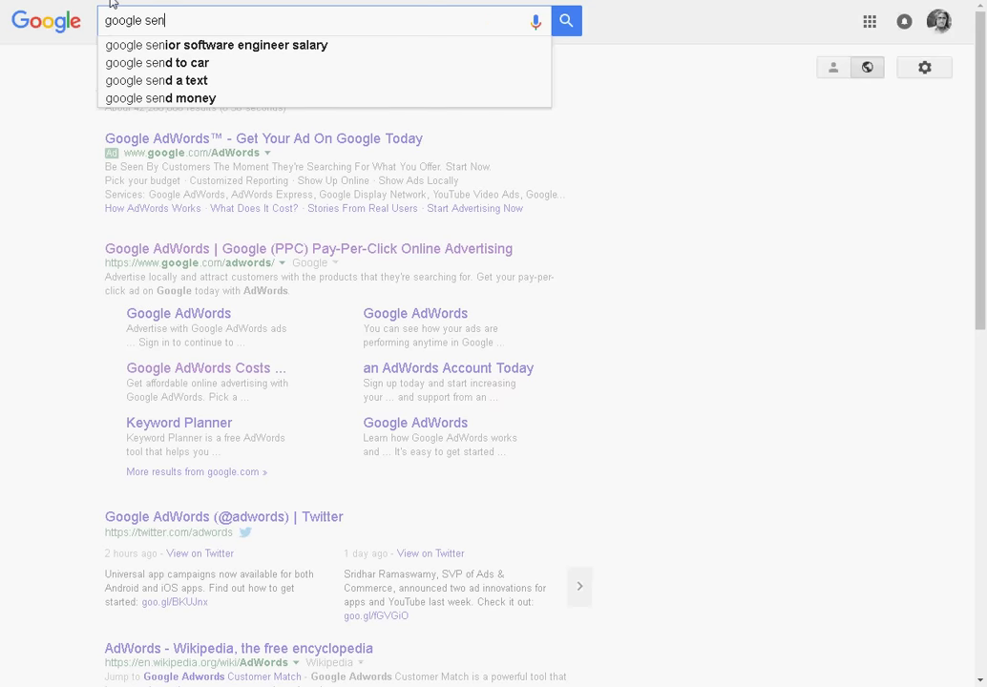
pyautogui.write('s')
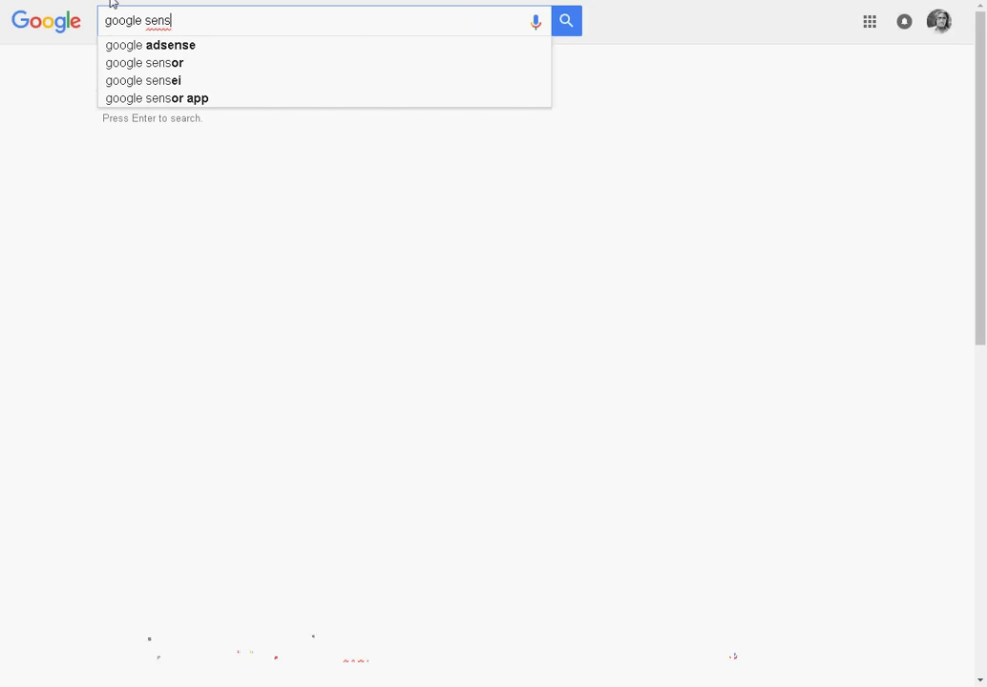
pyautogui.click(126, 45)
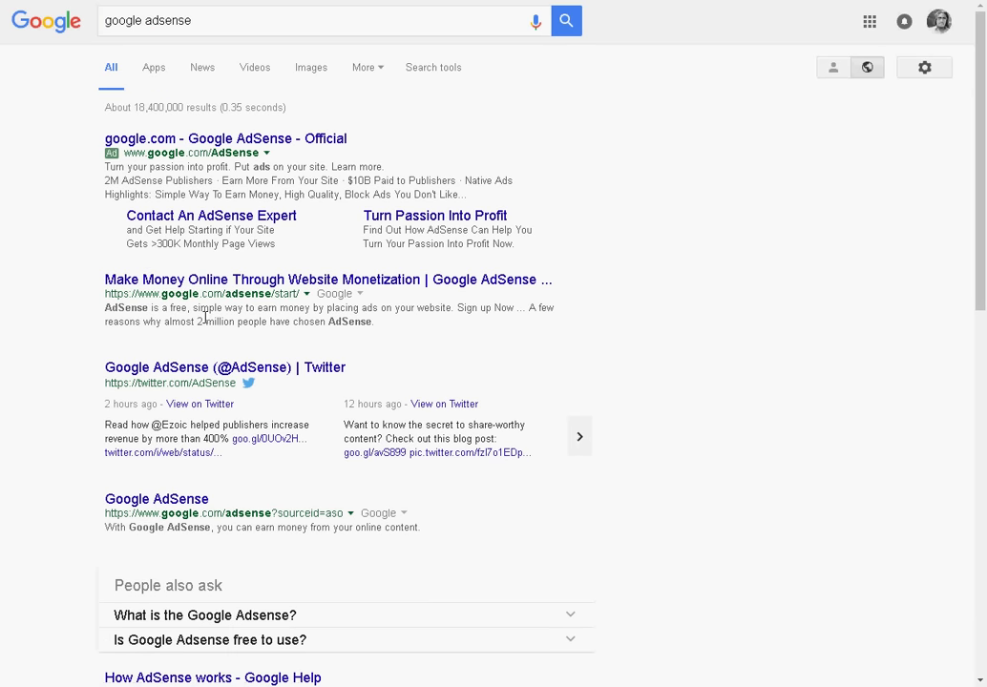
pyautogui.scroll(-3, 212, 300)
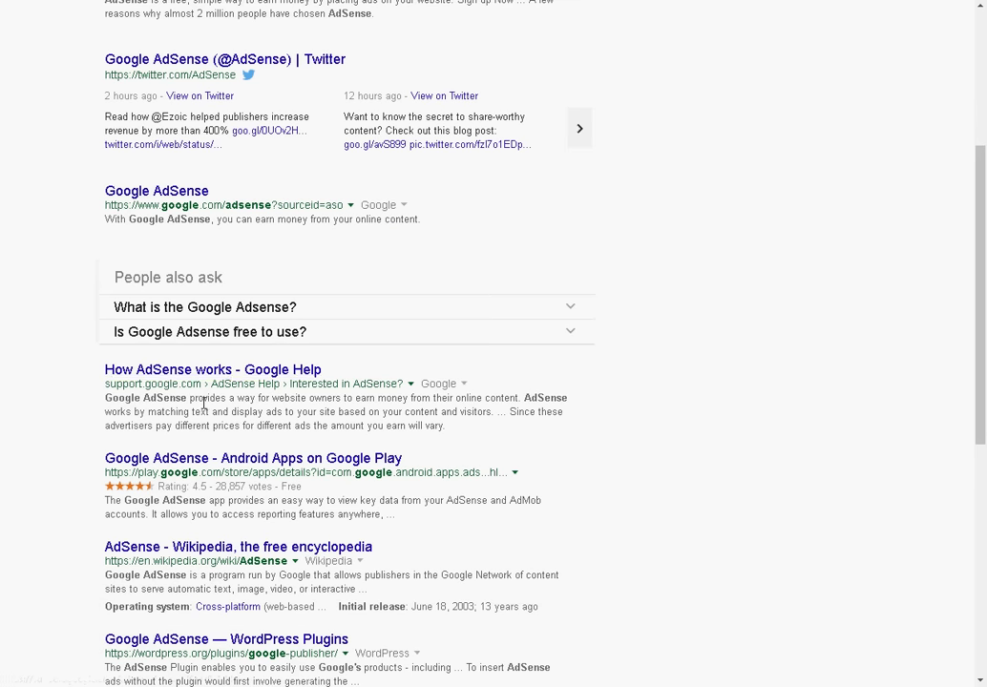
# Step: Open the 'How AdSense works - Google Help' article and scroll through its steps and FAQ
pyautogui.click(221, 375)
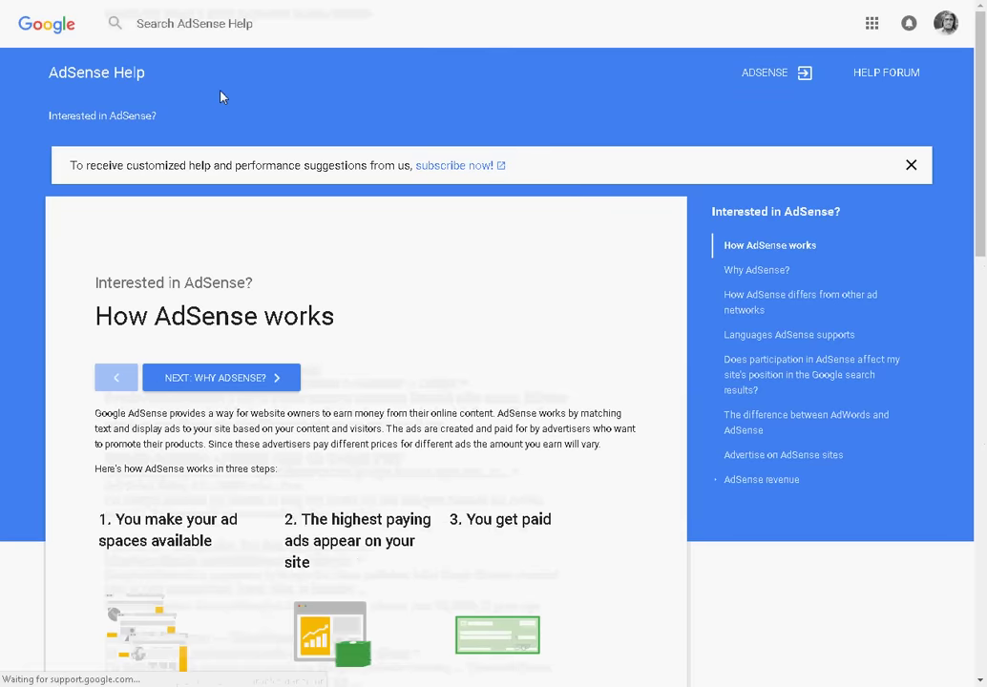
pyautogui.scroll(-5, 449, 352)
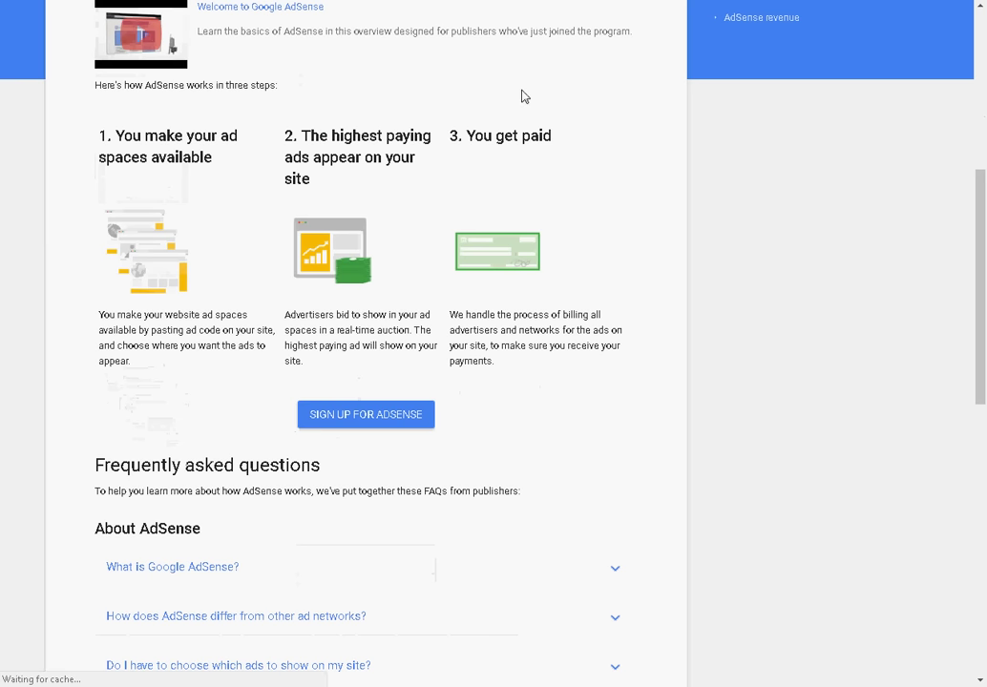
pyautogui.scroll(-2, 373, 174)
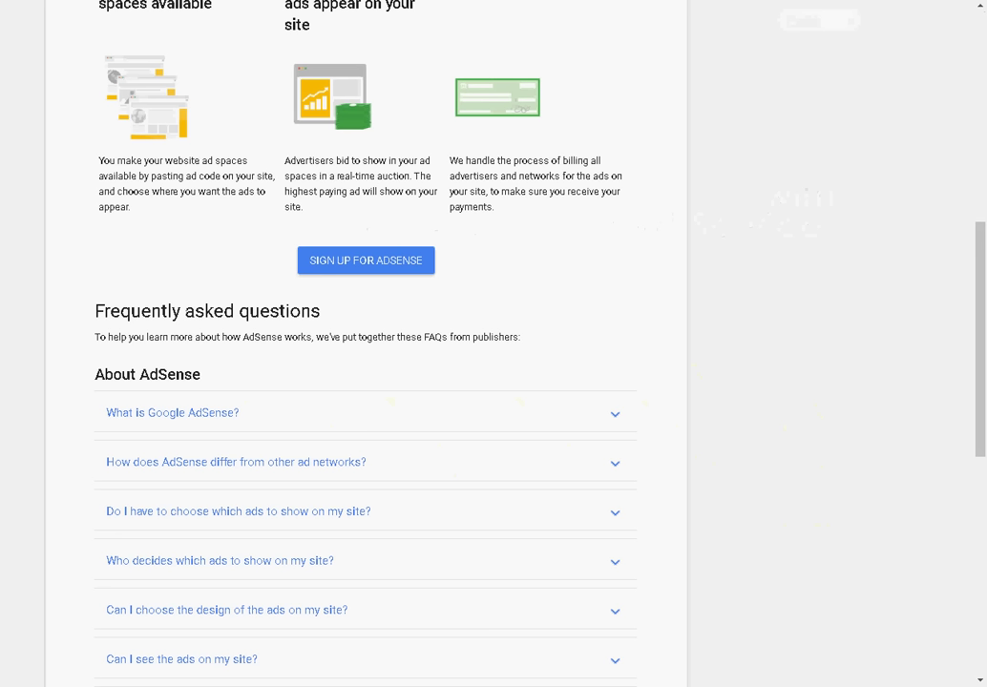
pyautogui.scroll(-3, 176, 367)
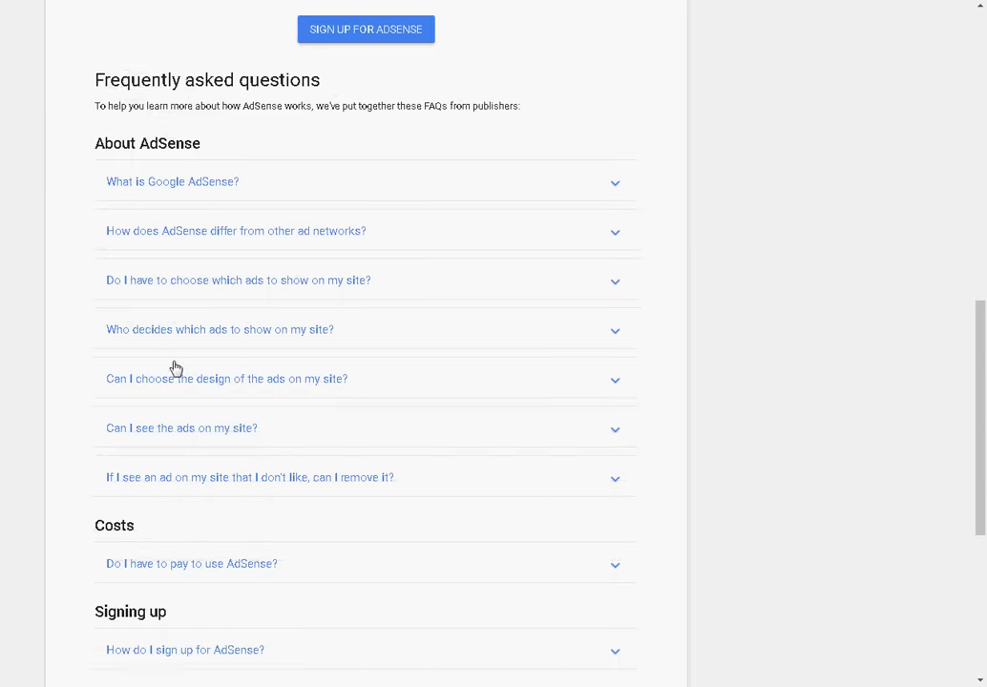
pyautogui.scroll(10, 174, 363)
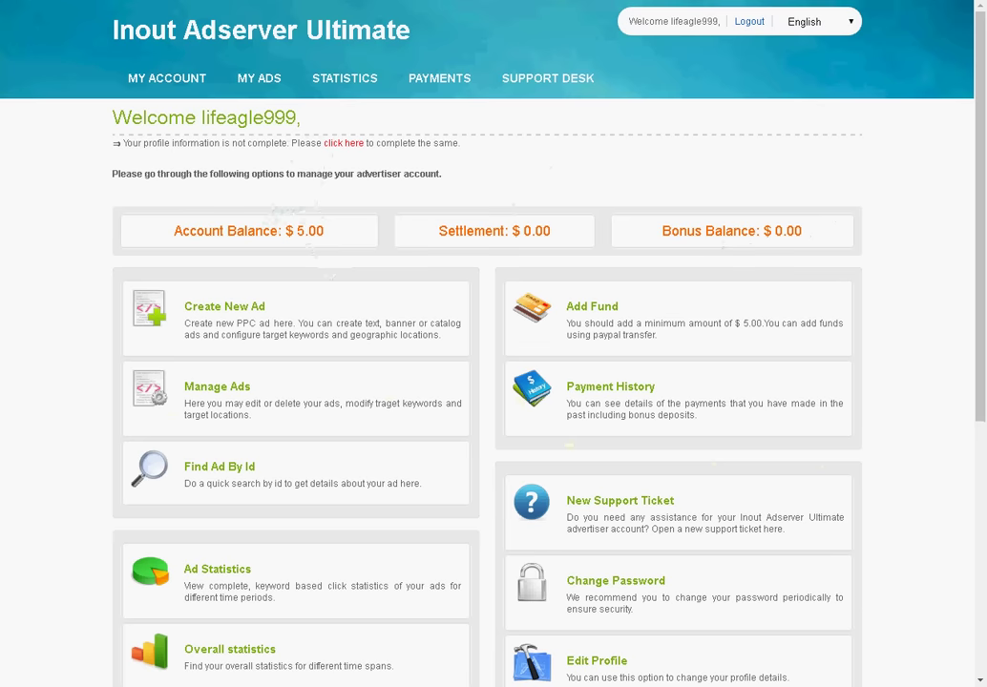
pyautogui.scroll(-3, 349, 142)
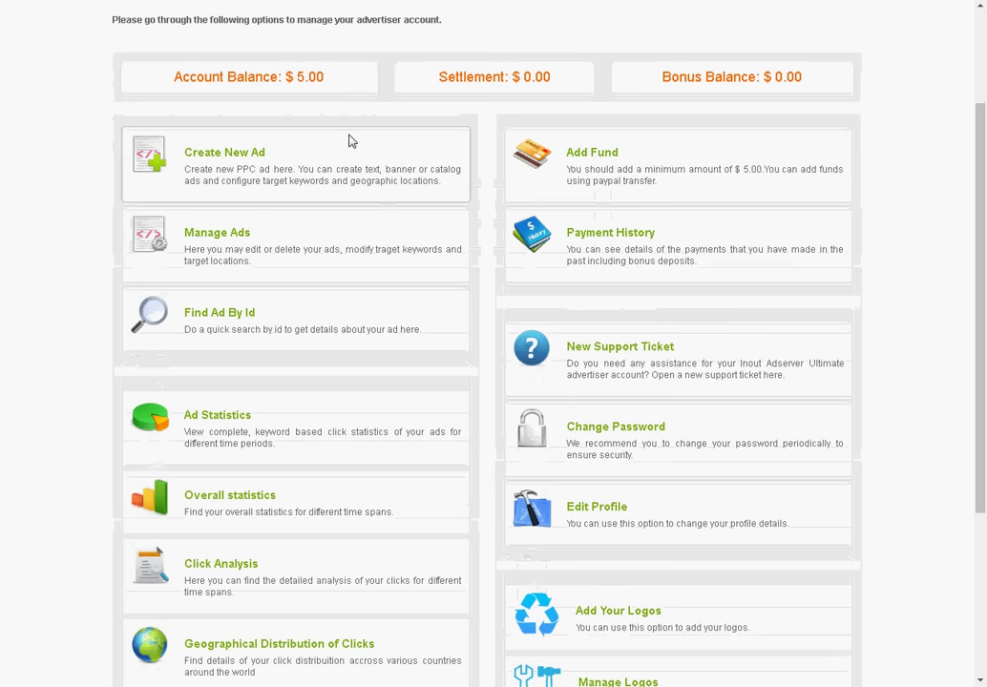
pyautogui.scroll(3, 349, 141)
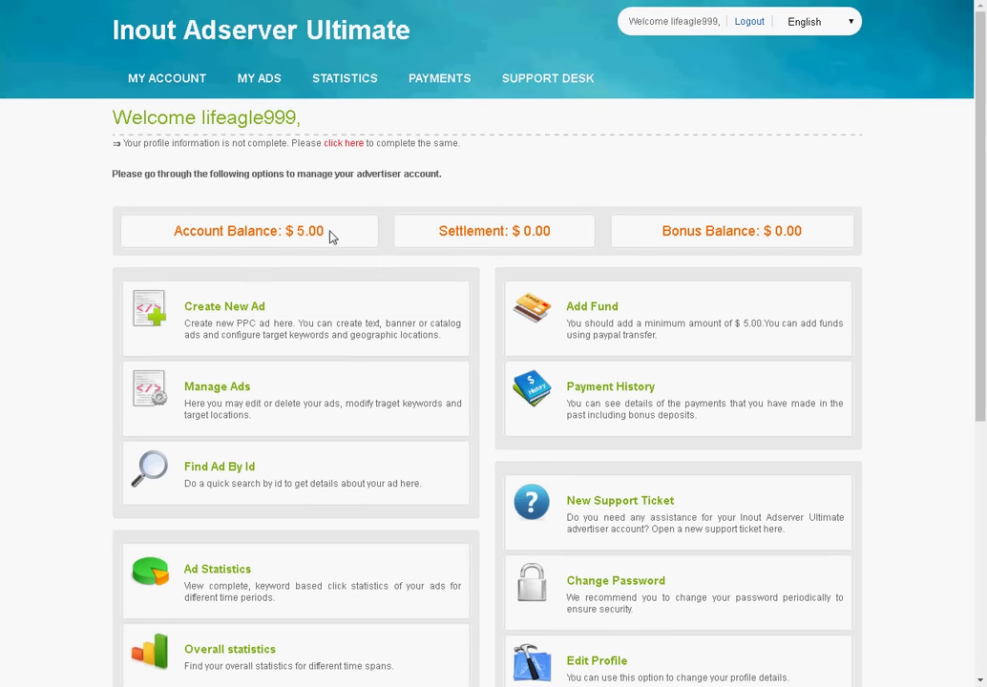
pyautogui.moveTo(330, 236); pyautogui.dragTo(309, 227)
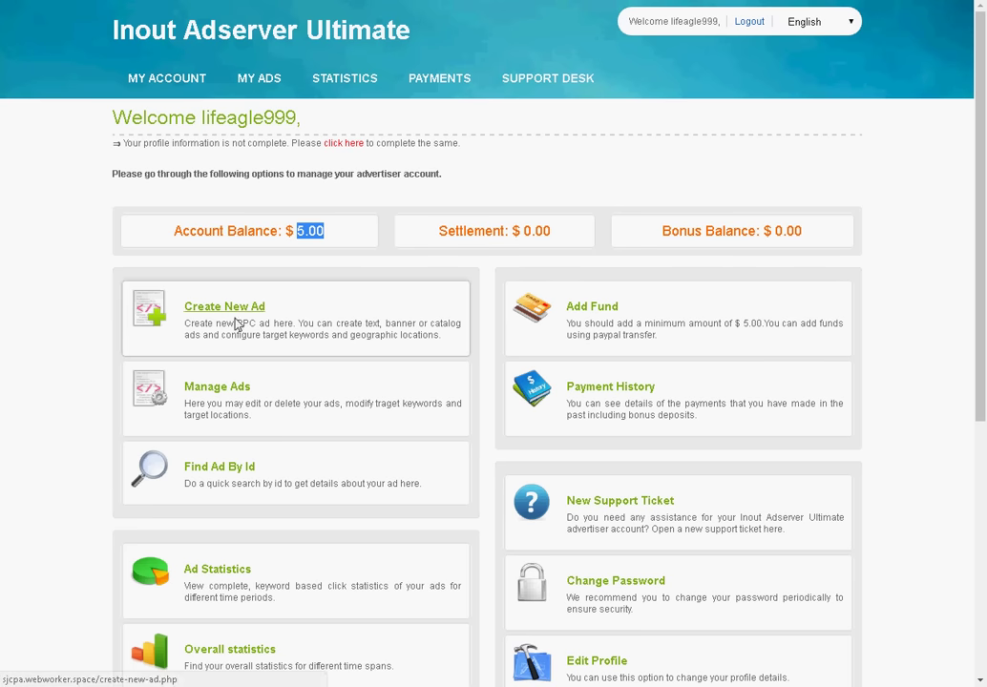
pyautogui.click(219, 391)
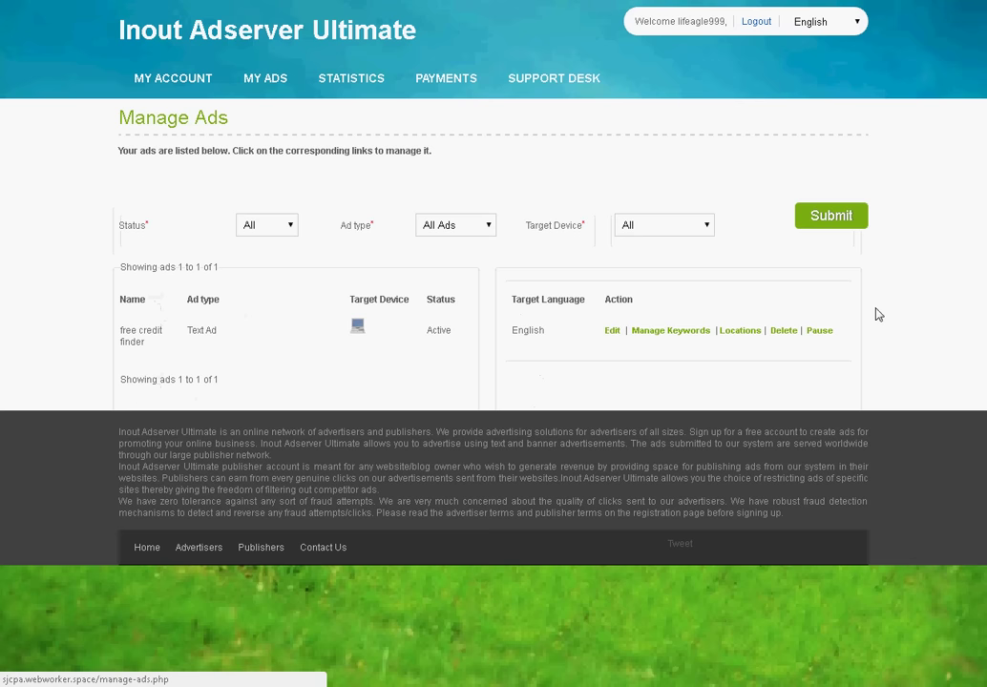
pyautogui.moveTo(141, 342); pyautogui.dragTo(115, 327)
pyautogui.click(155, 346)
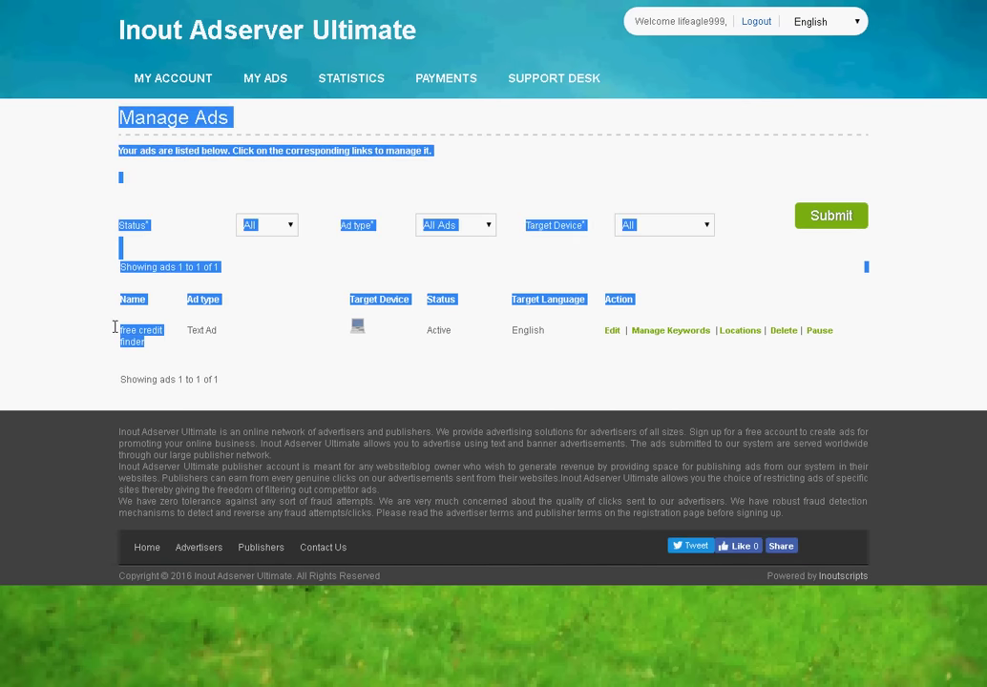
pyautogui.click(214, 367)
pyautogui.click(173, 77)
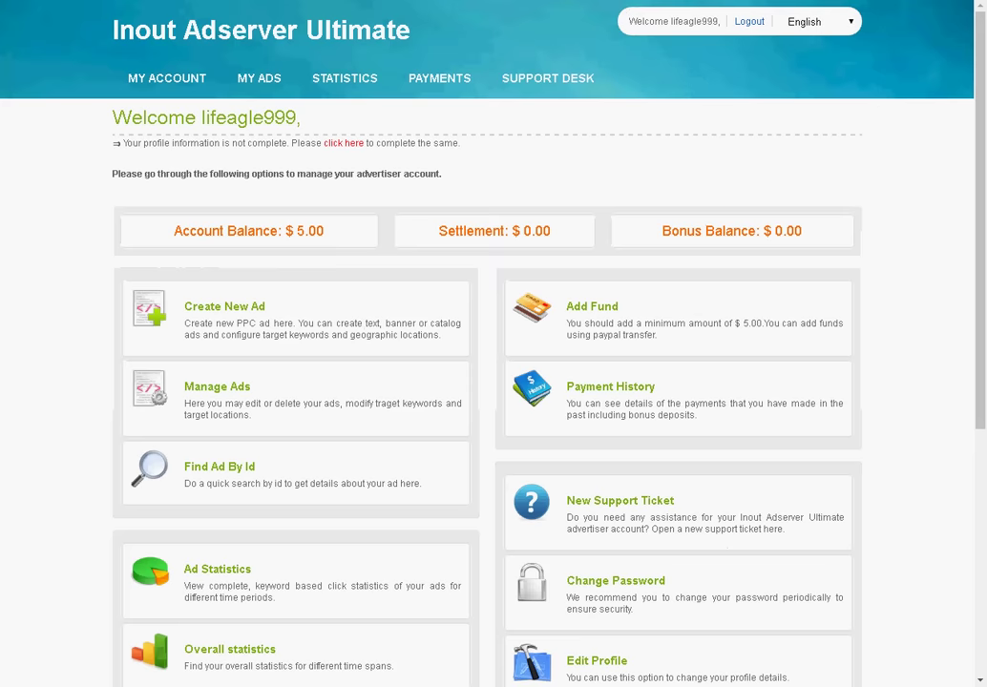
pyautogui.click(214, 318)
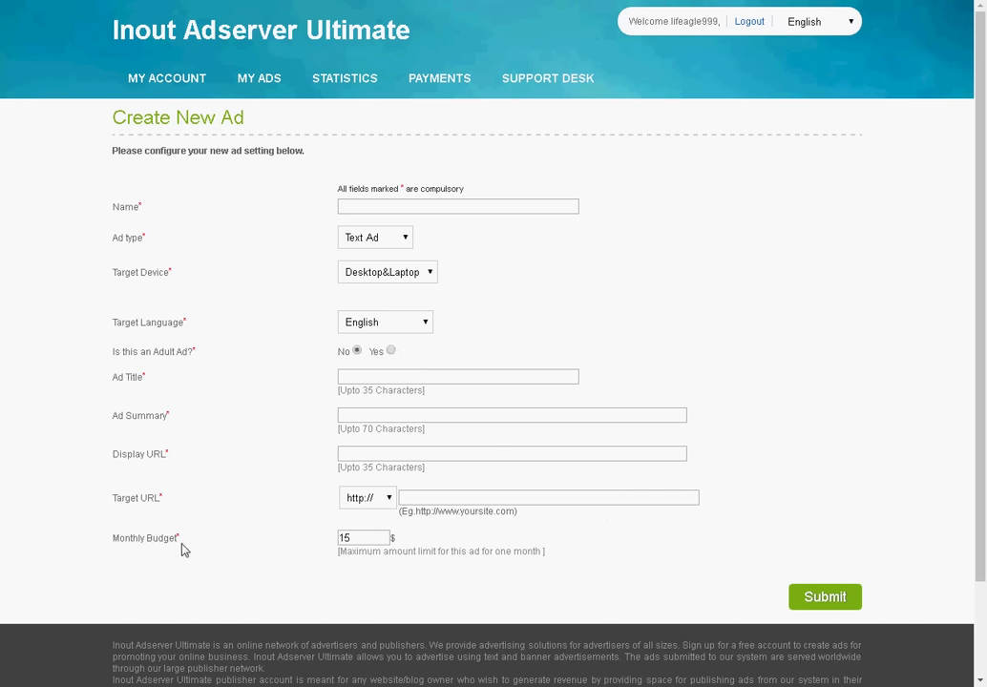
pyautogui.doubleClick(361, 538)
pyautogui.moveTo(261, 82)
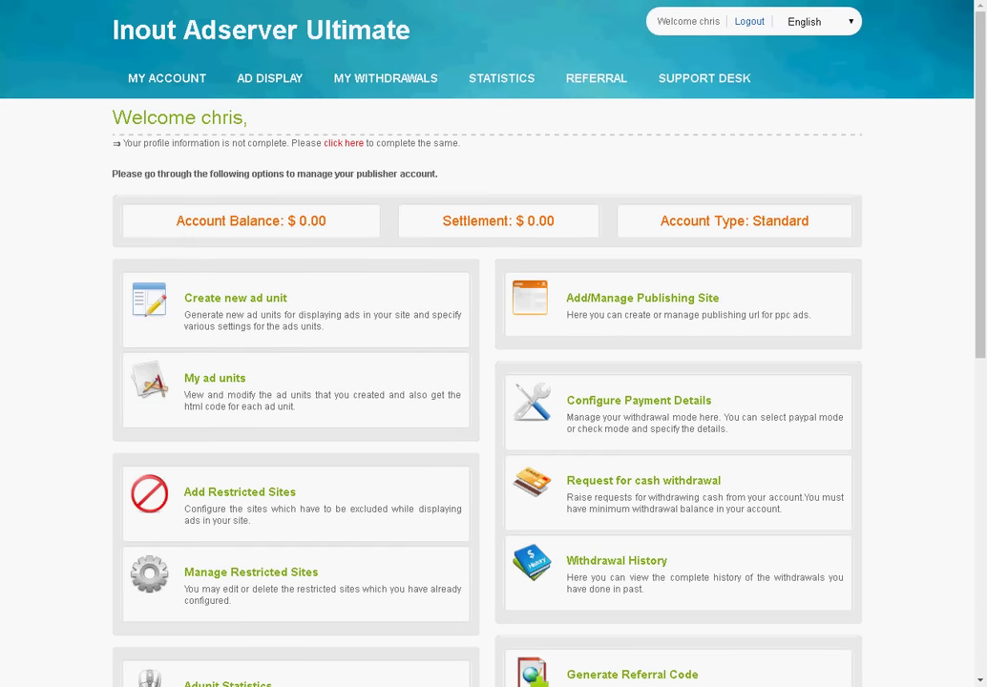
# Step: Scroll through the publisher dashboard, then view the advertiser dashboard's $5.00 balance
pyautogui.scroll(-3, 521, 216)
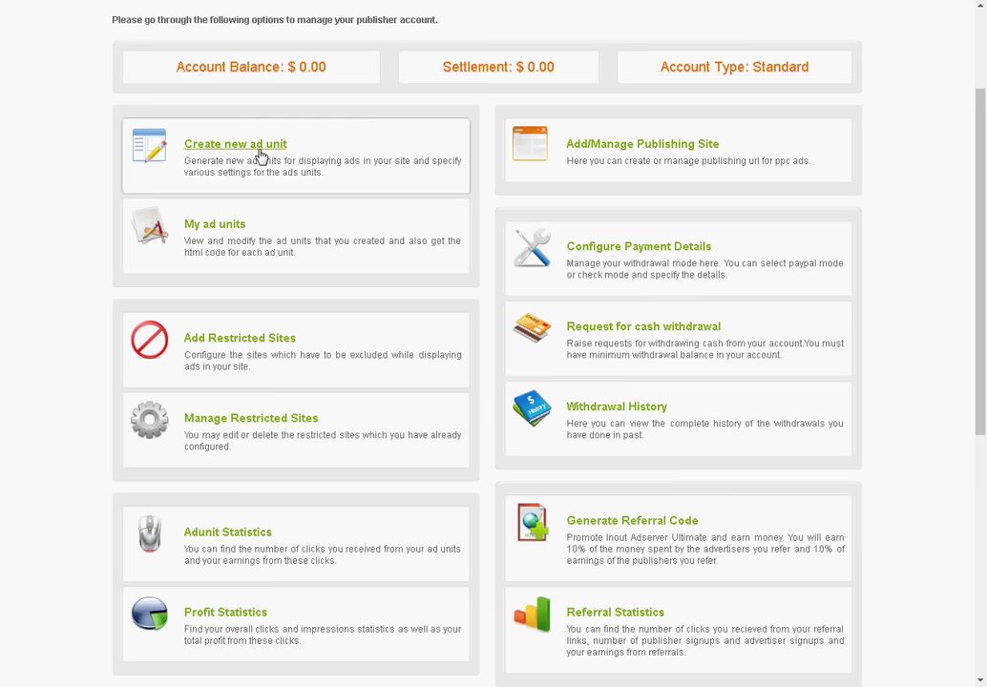
pyautogui.scroll(3, 361, 115)
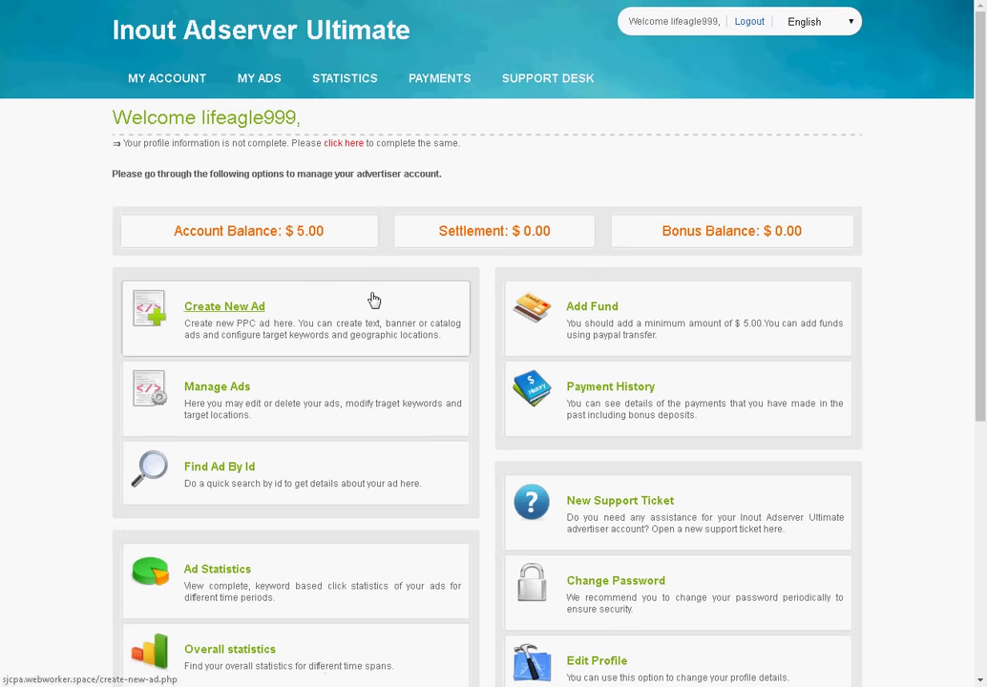
# Step: Scroll through the advertiser dashboard cards before returning to the admin Home dashboard
pyautogui.scroll(-3, 374, 301)
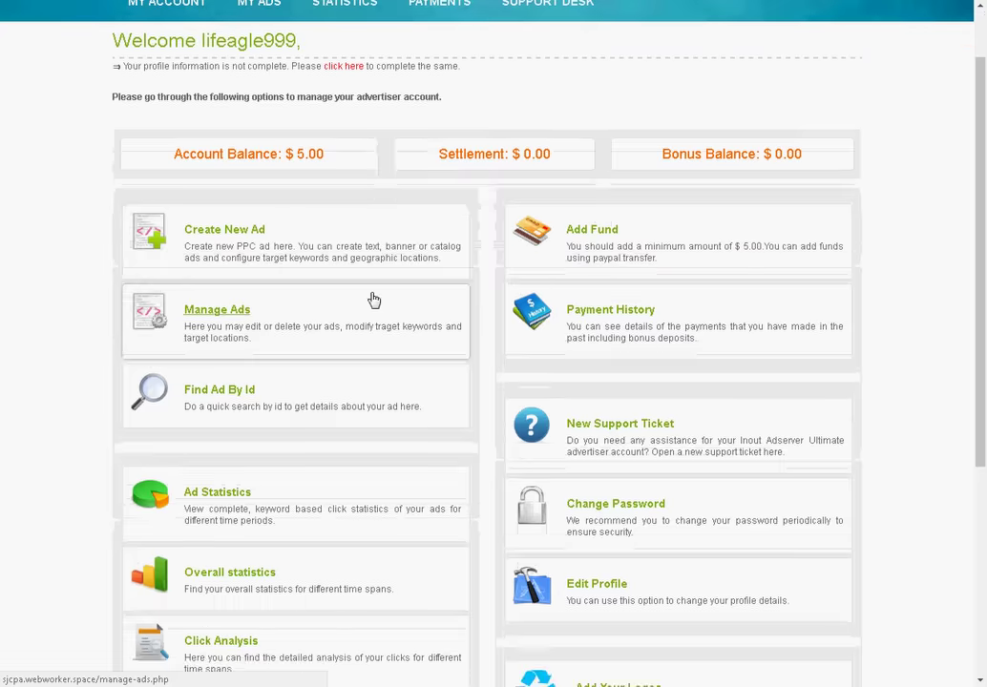
pyautogui.scroll(-2, 373, 301)
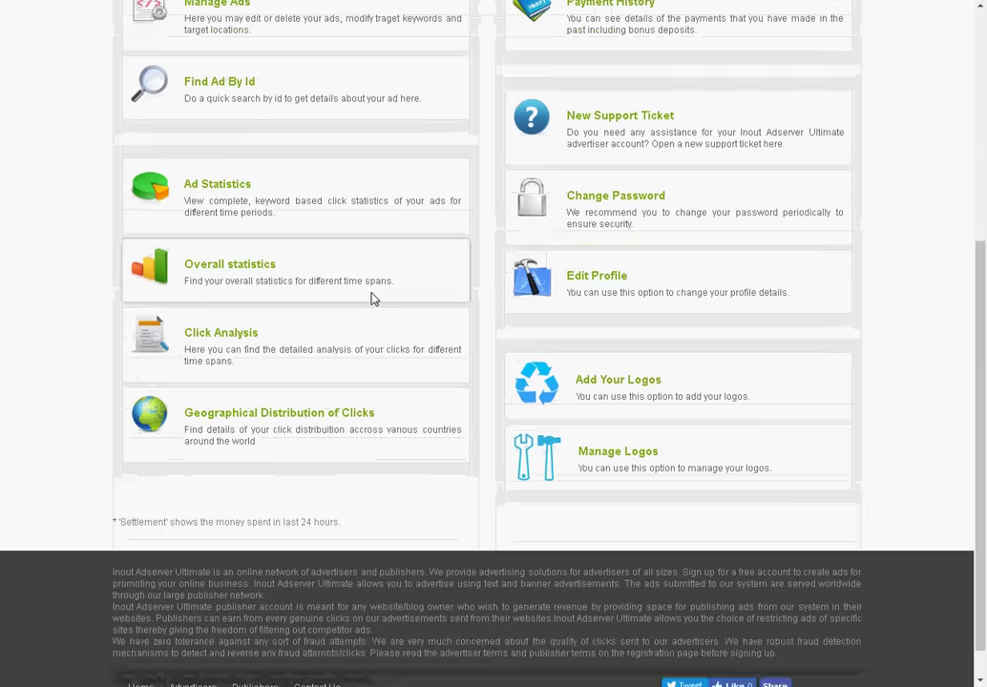
pyautogui.scroll(3, 373, 299)
pyautogui.scroll(3, 373, 299)
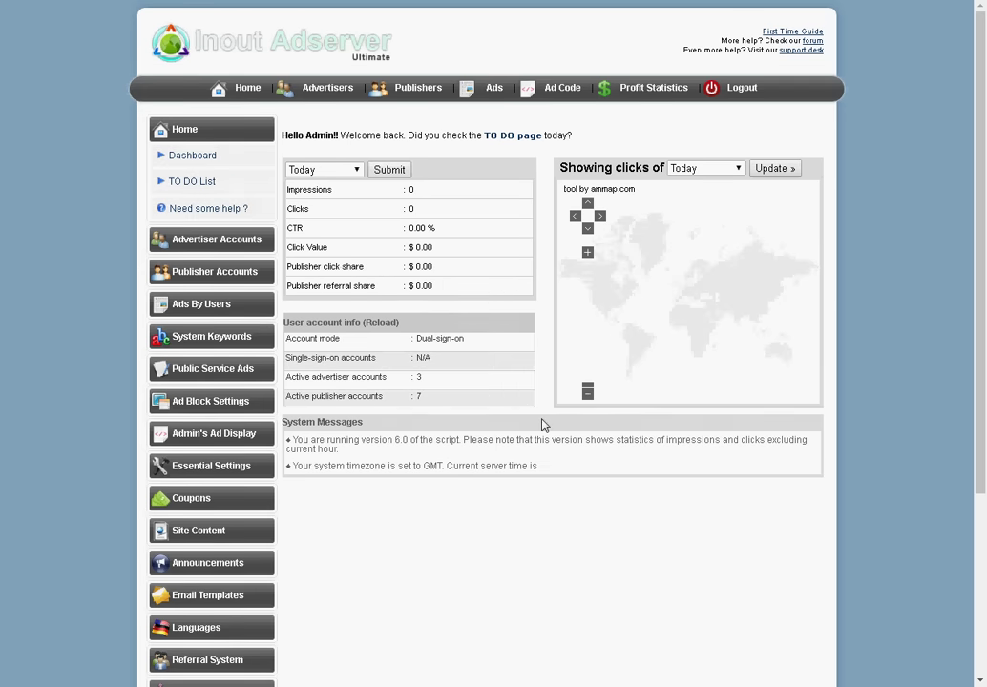
# Step: Open the admin TO DO List and check the Pending publishing URLs
pyautogui.scroll(-3, 554, 439)
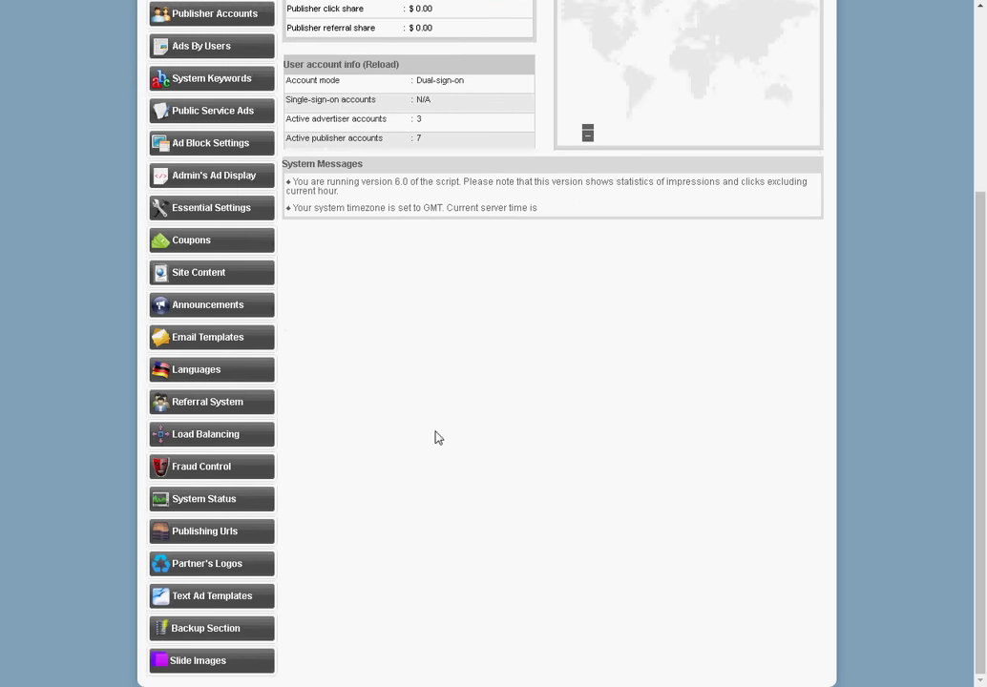
pyautogui.scroll(3, 436, 438)
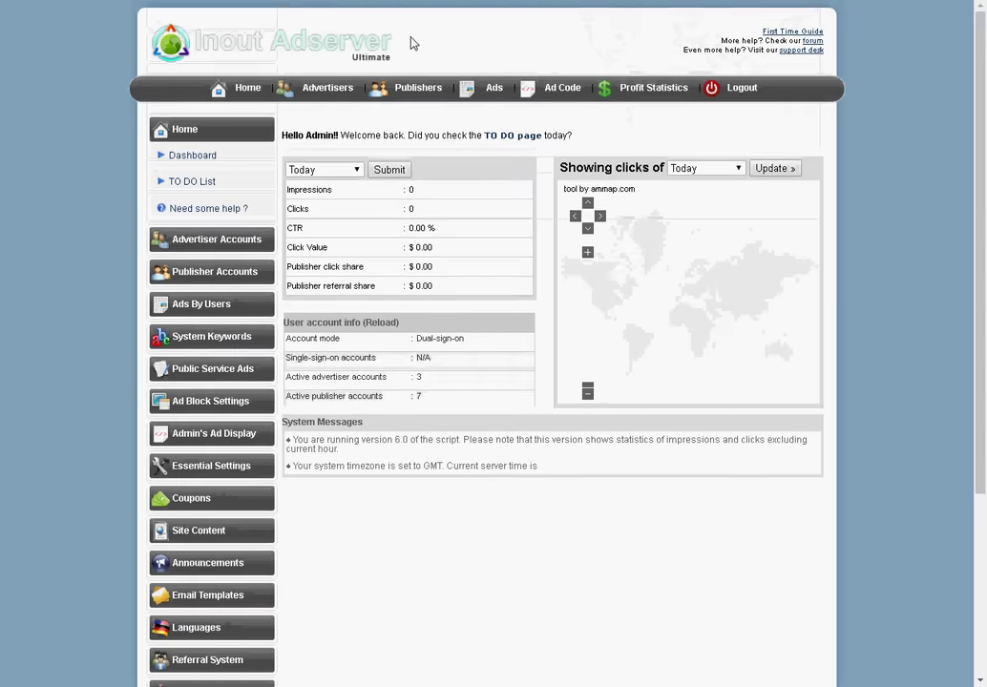
pyautogui.click(185, 182)
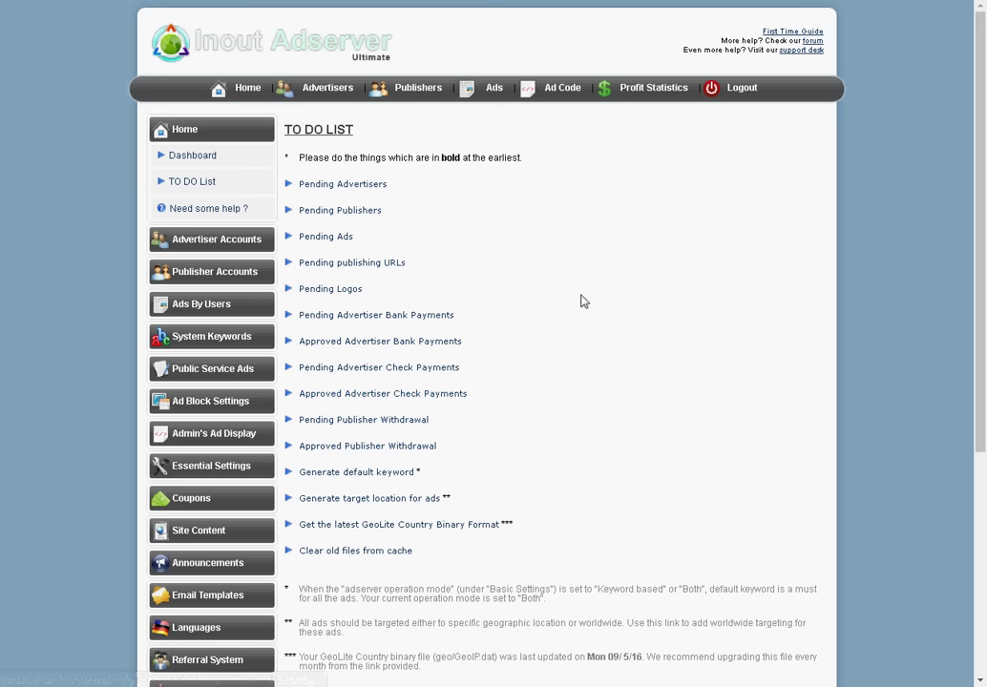
pyautogui.click(369, 264)
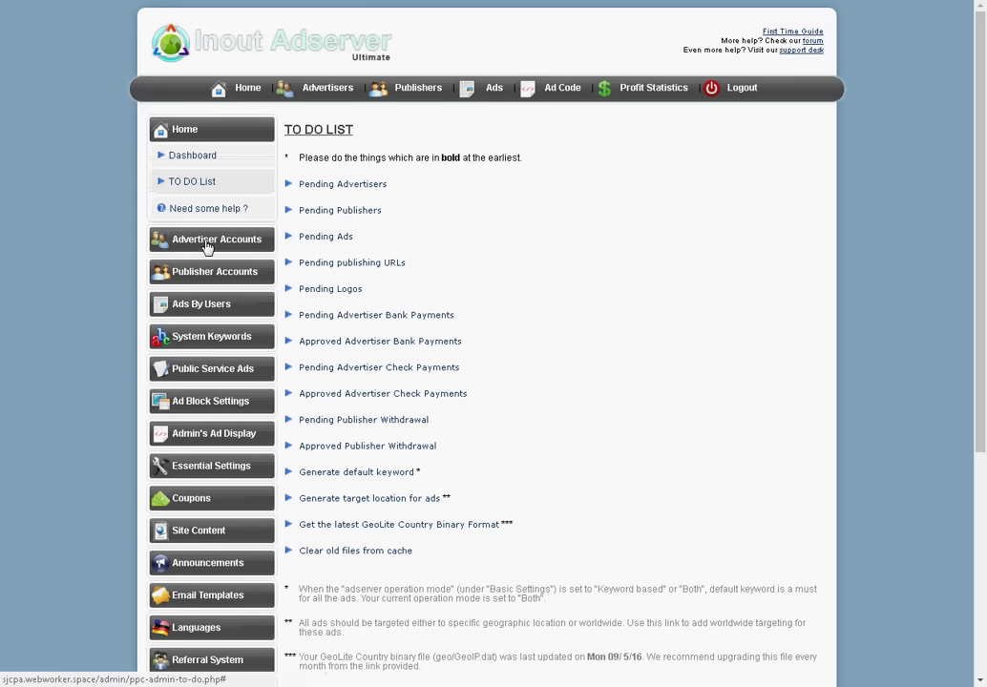
# Step: Open Manage Advertisers under Advertiser Accounts to list the three advertisers
pyautogui.click(197, 243)
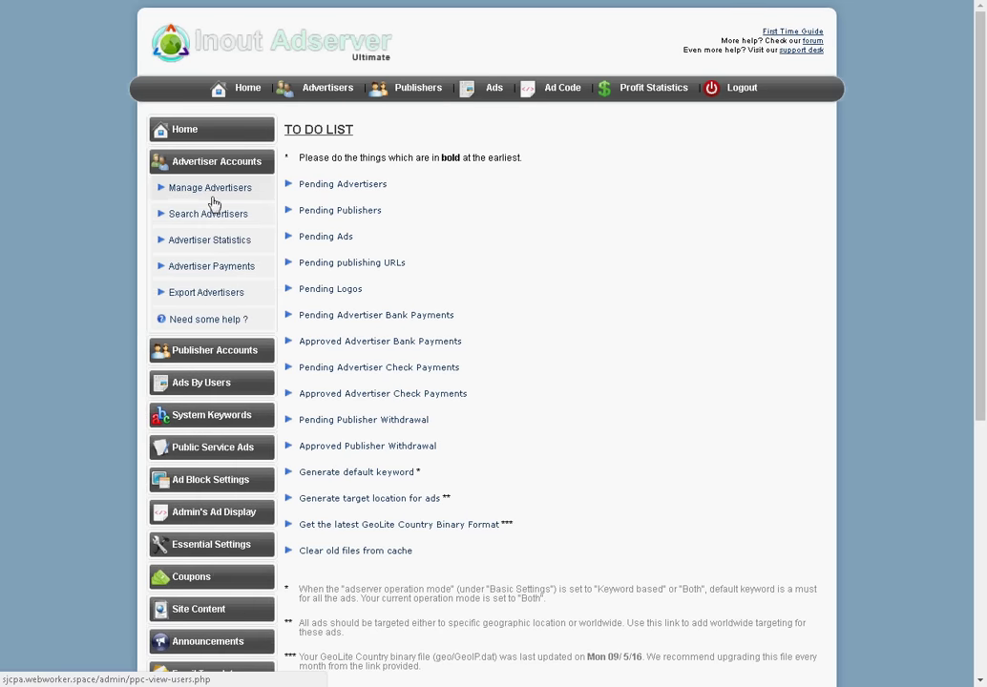
pyautogui.click(222, 191)
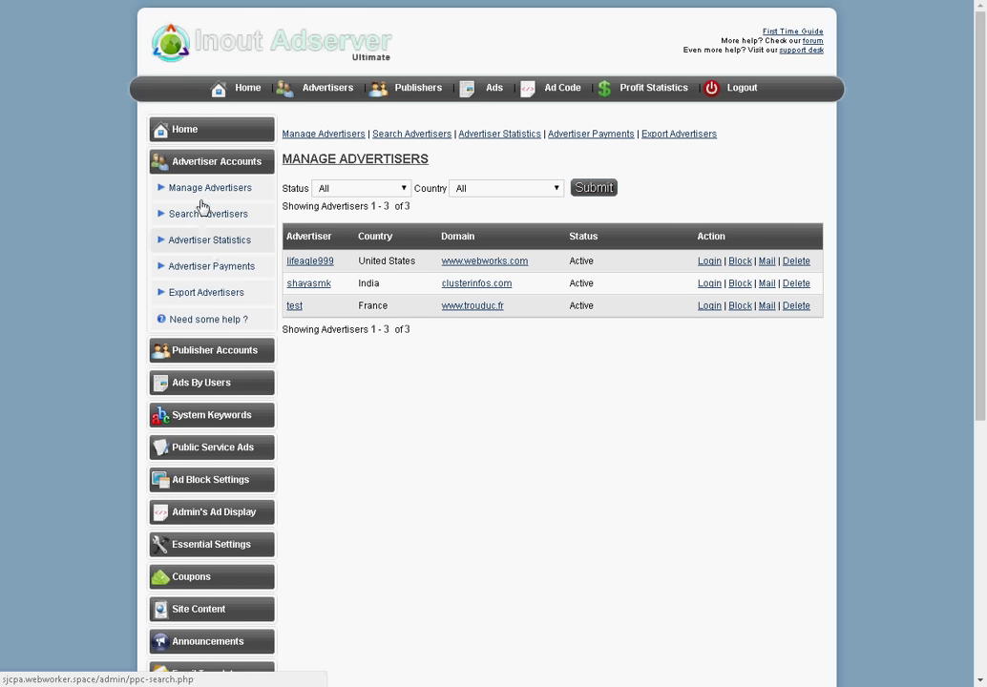
# Step: Open Advertiser Payments and highlight its No Records Found message
pyautogui.click(211, 268)
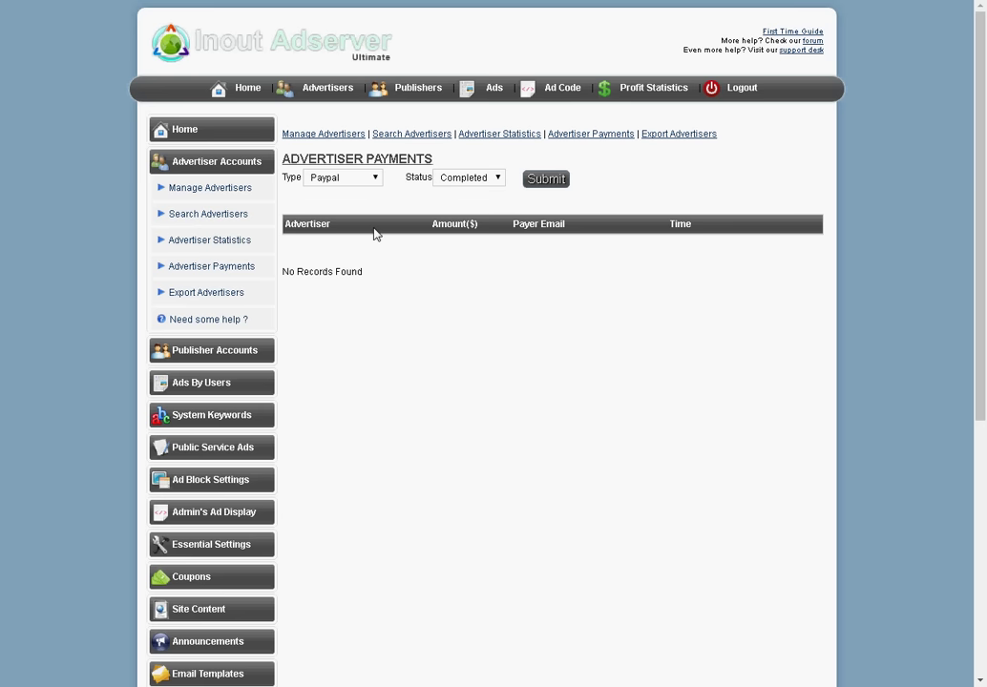
pyautogui.moveTo(414, 245); pyautogui.dragTo(409, 326)
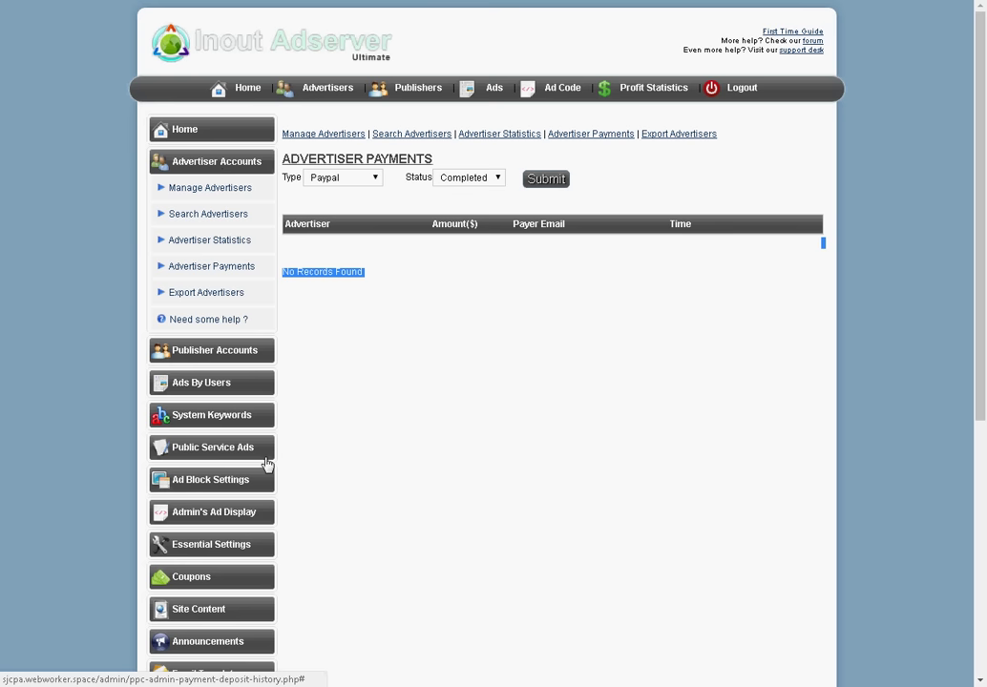
# Step: Open Manage Publishers under Publisher Accounts and scroll the seven-publisher table
pyautogui.click(242, 353)
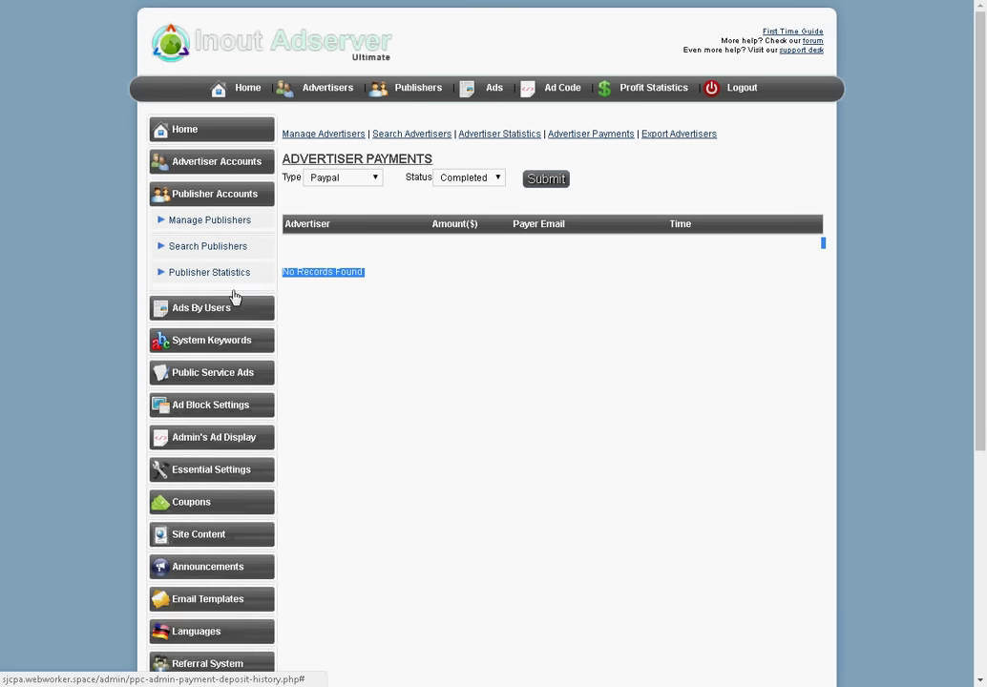
pyautogui.click(192, 222)
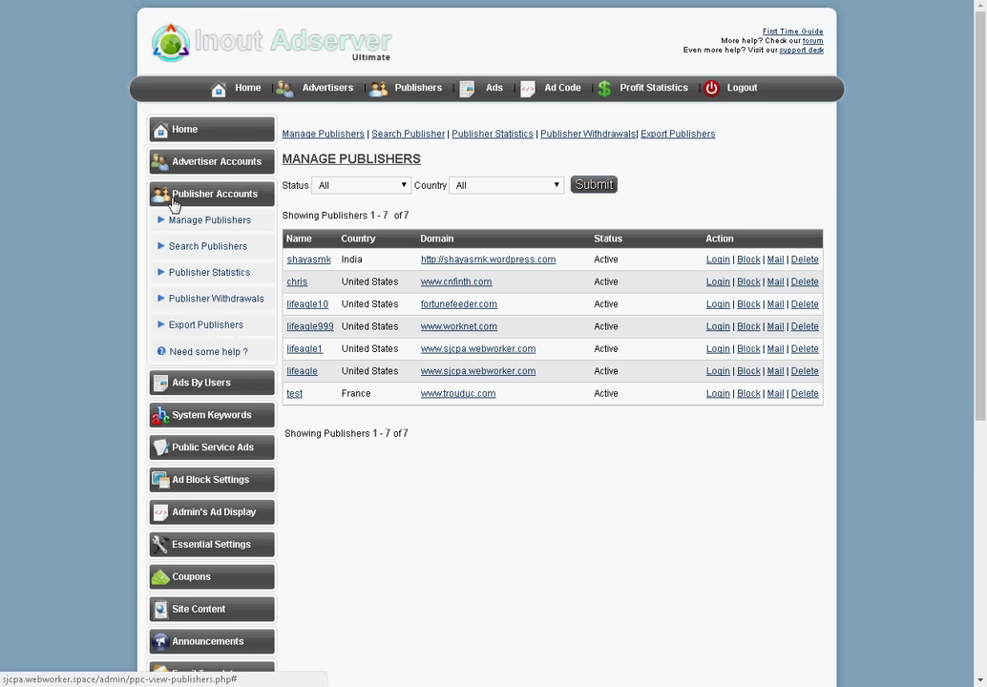
pyautogui.scroll(-1, 238, 294)
pyautogui.scroll(-1, 238, 294)
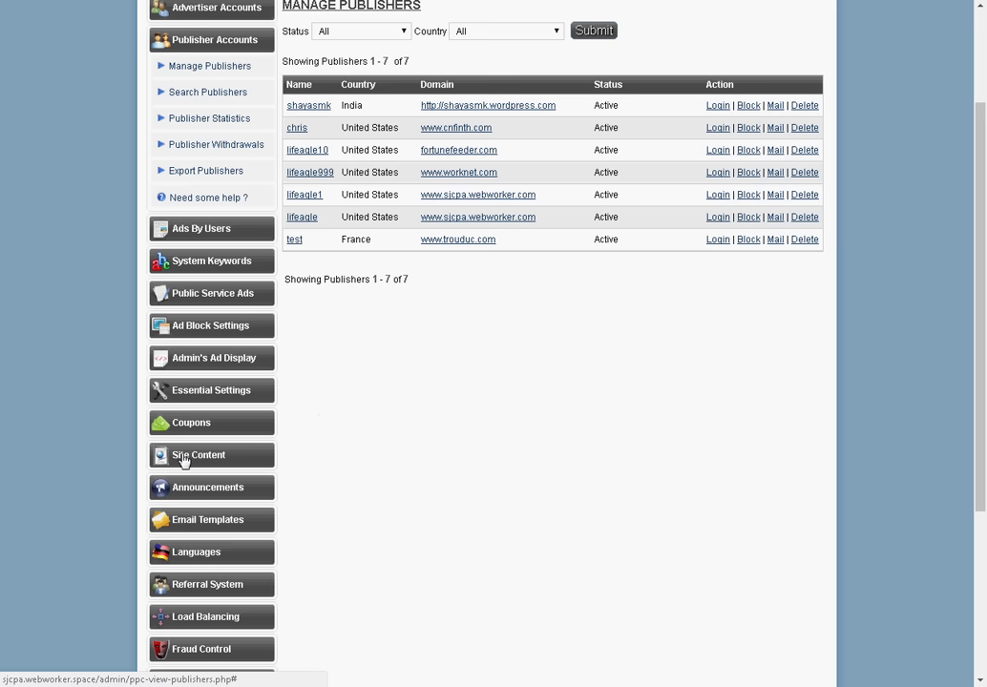
# Step: Open Essential Settings > Basic Settings and review the Advanced Settings tab (mode Both, keyword E-business)
pyautogui.click(257, 395)
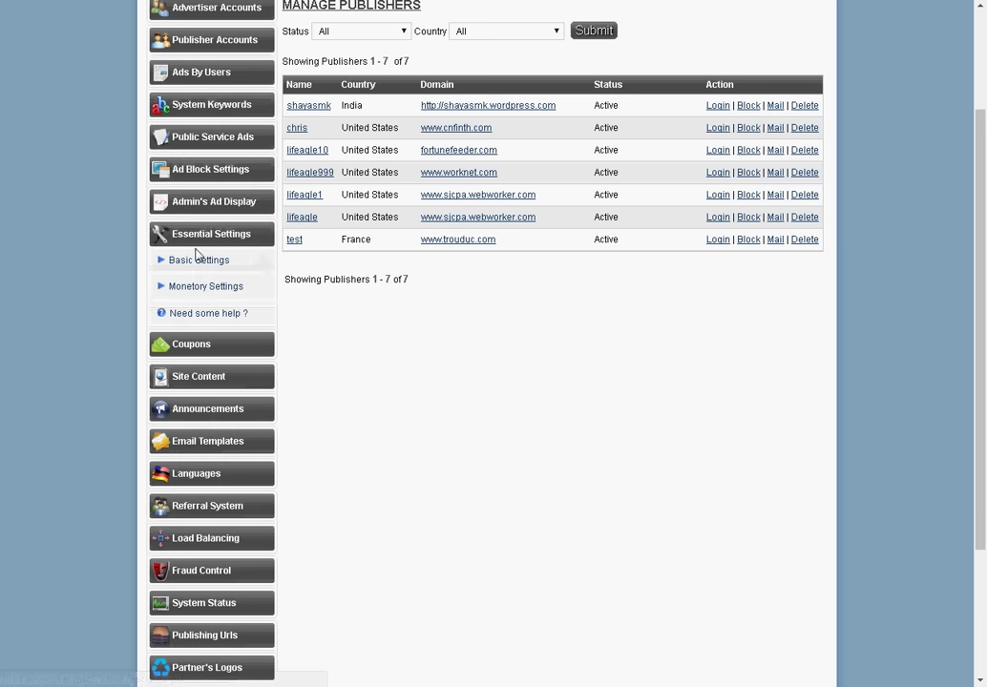
pyautogui.click(191, 260)
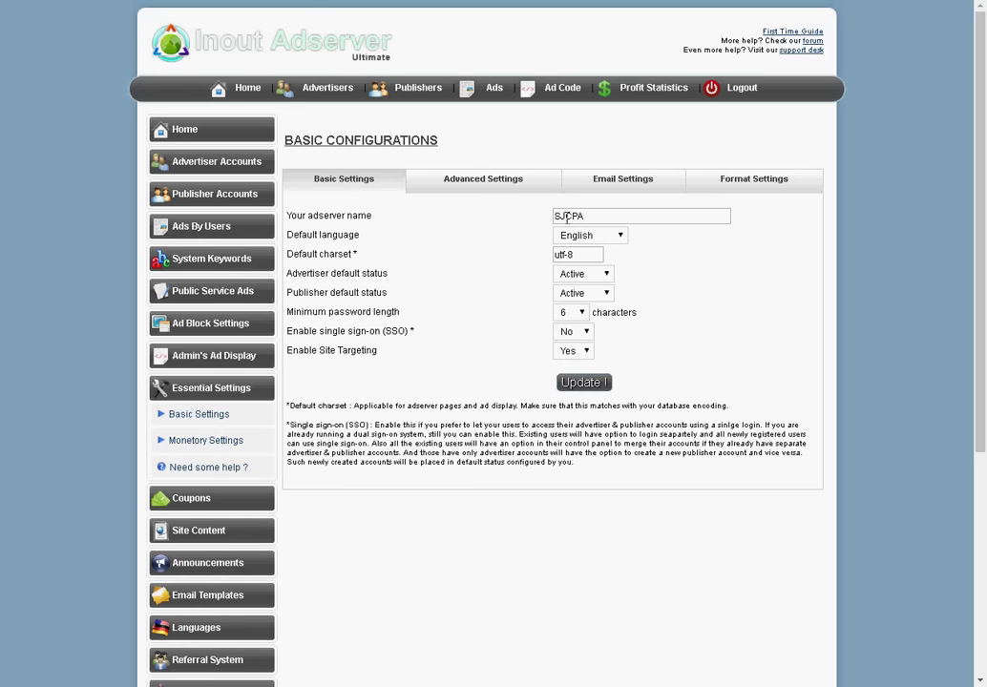
pyautogui.click(457, 180)
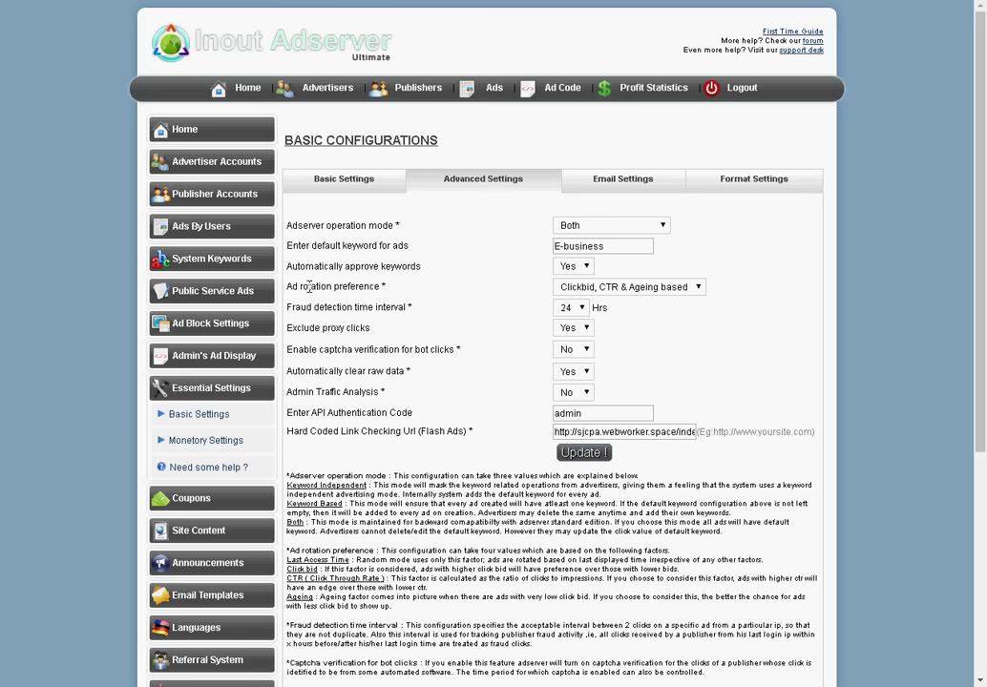
pyautogui.scroll(-4, 242, 564)
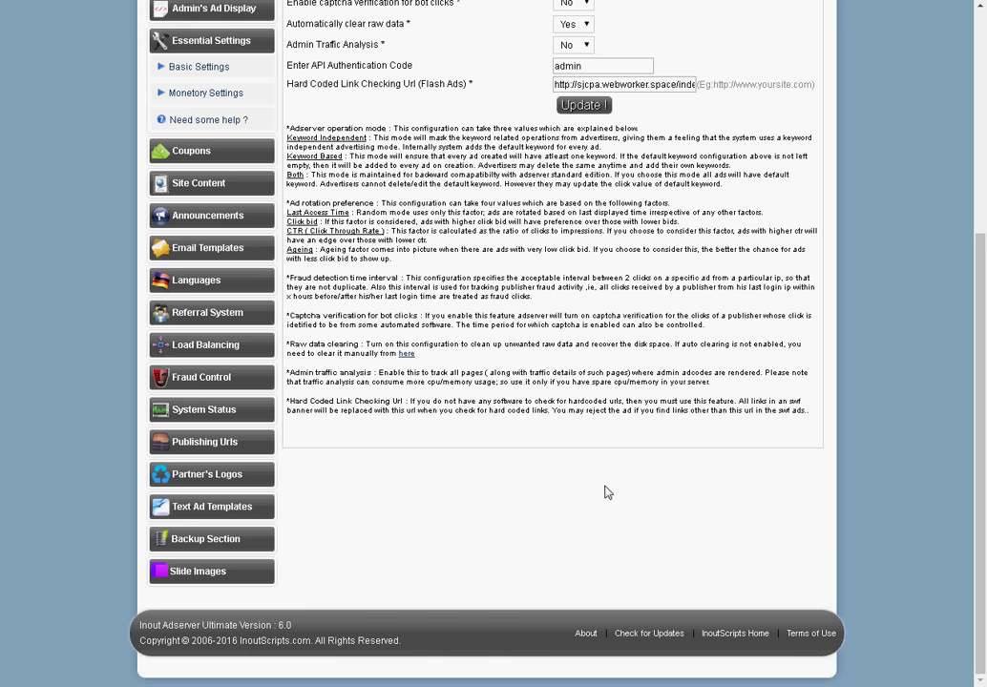
pyautogui.scroll(3, 604, 493)
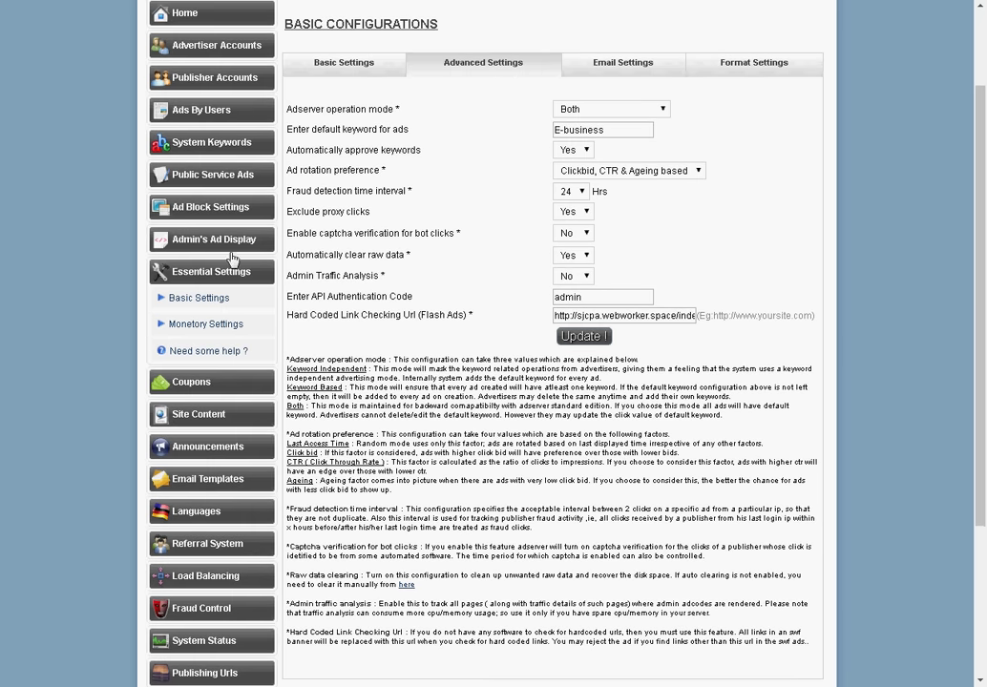
# Step: Open Monetory Settings (15$ default budget, 50% publisher profit) and expand Site Content in the sidebar
pyautogui.click(196, 326)
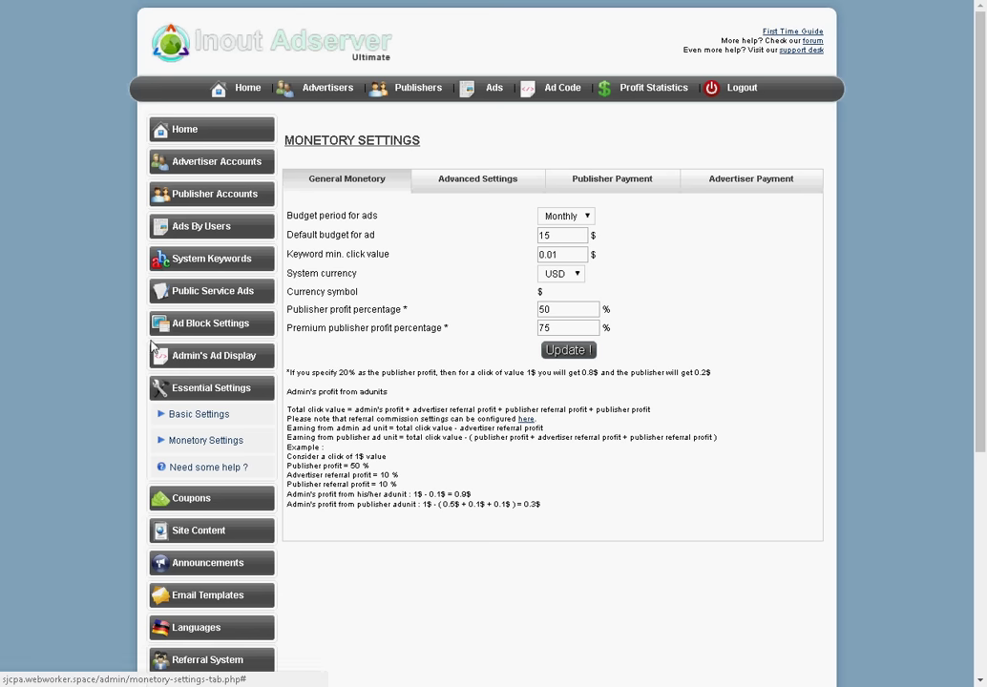
pyautogui.click(218, 541)
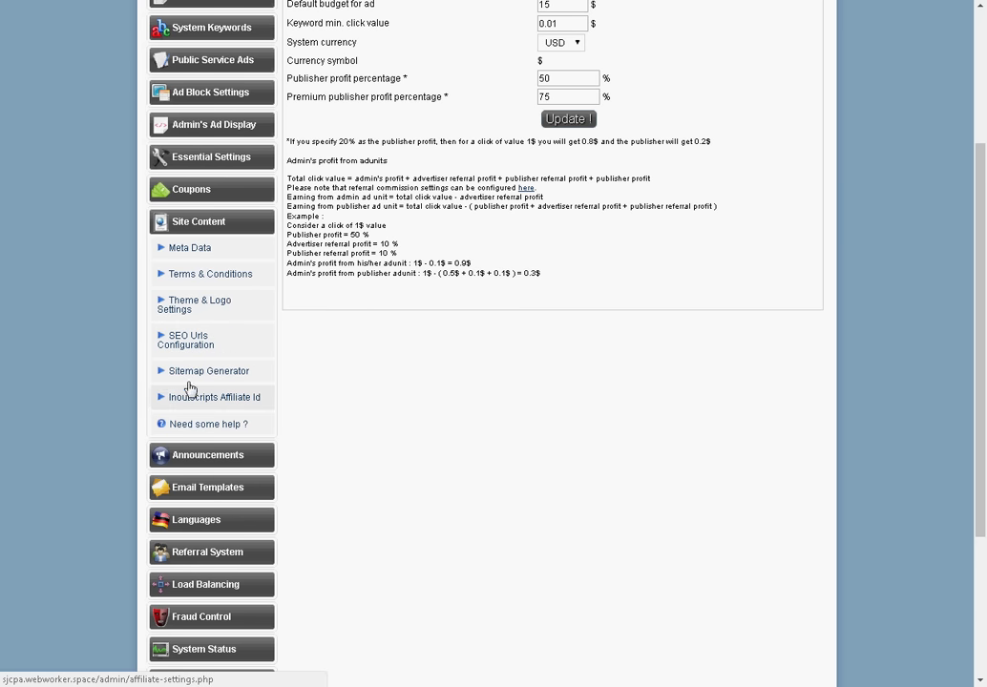
pyautogui.scroll(-2, 202, 415)
pyautogui.scroll(-2, 304, 509)
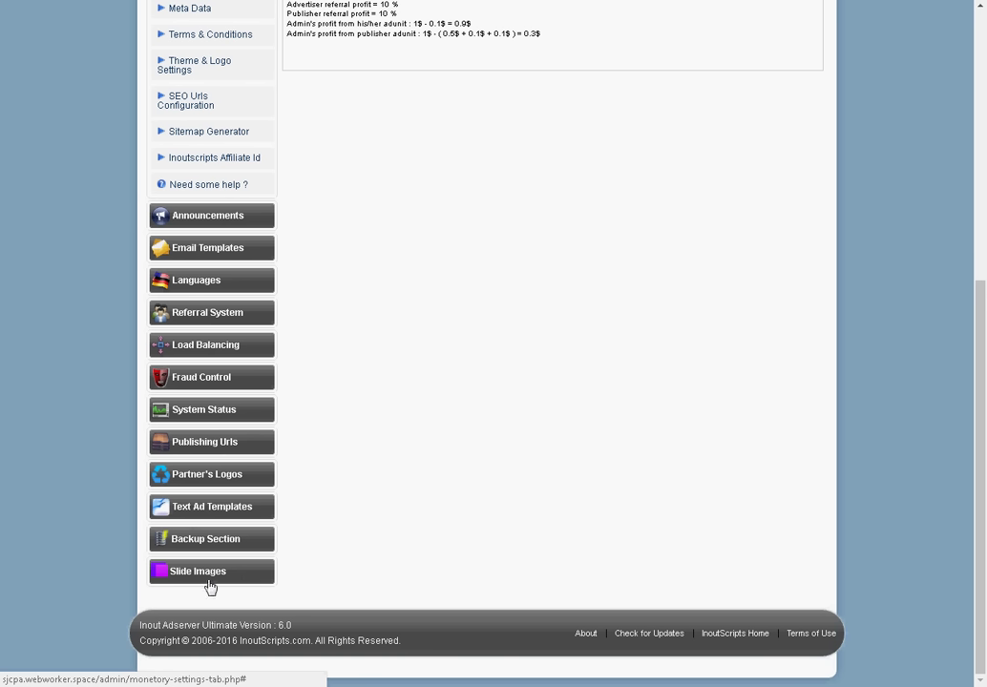
pyautogui.scroll(2, 326, 569)
pyautogui.scroll(3, 327, 569)
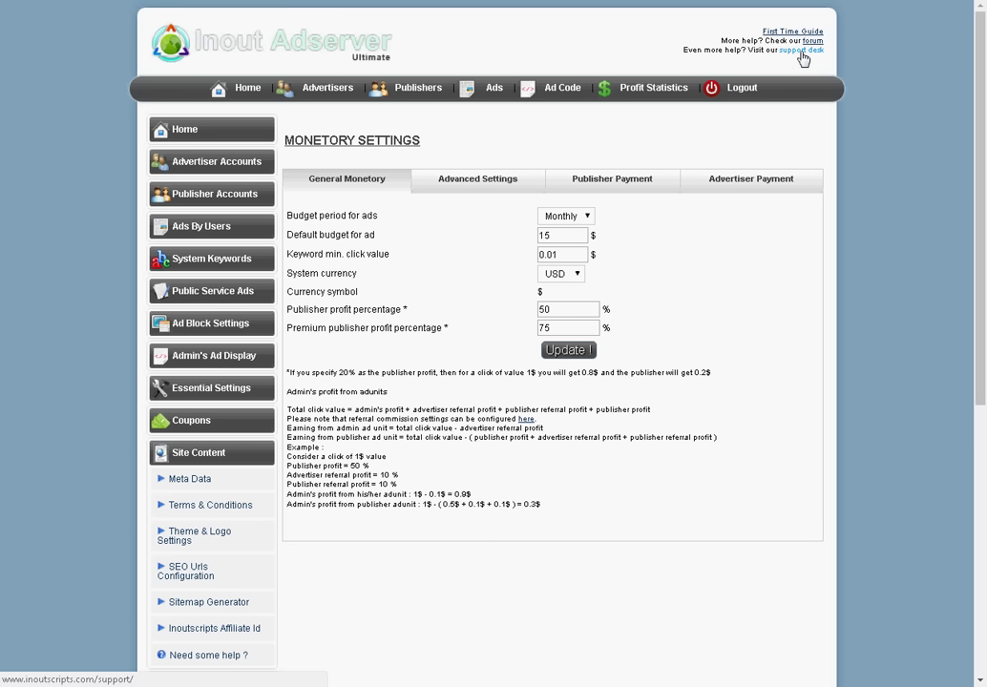
# Step: Follow the support desk link and browse up and down the SJCPA homepage
pyautogui.click(801, 52)
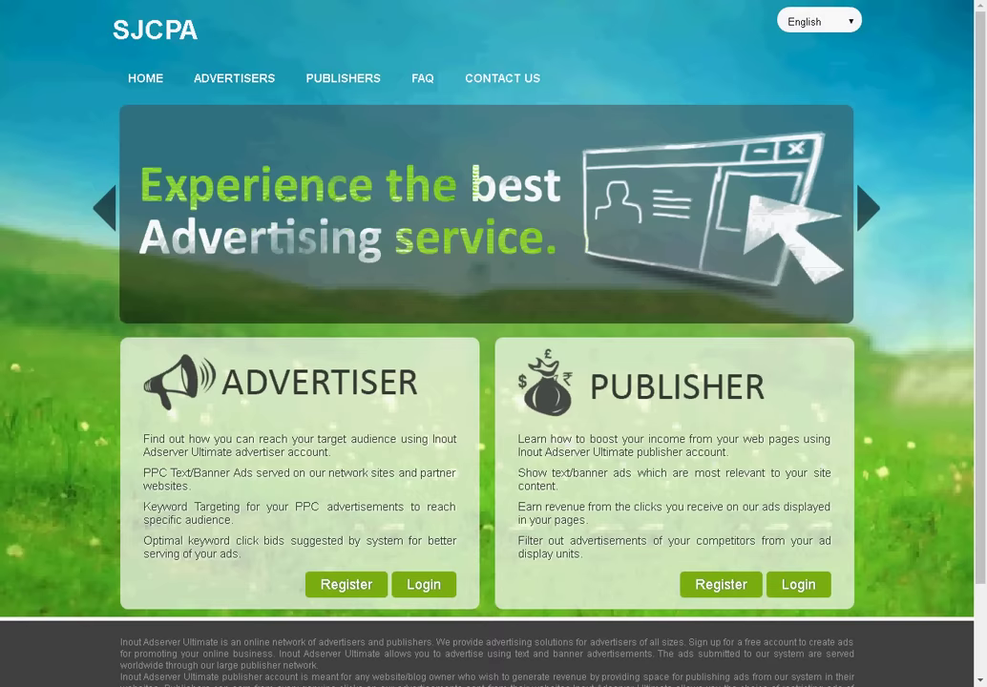
pyautogui.scroll(-2, 755, 250)
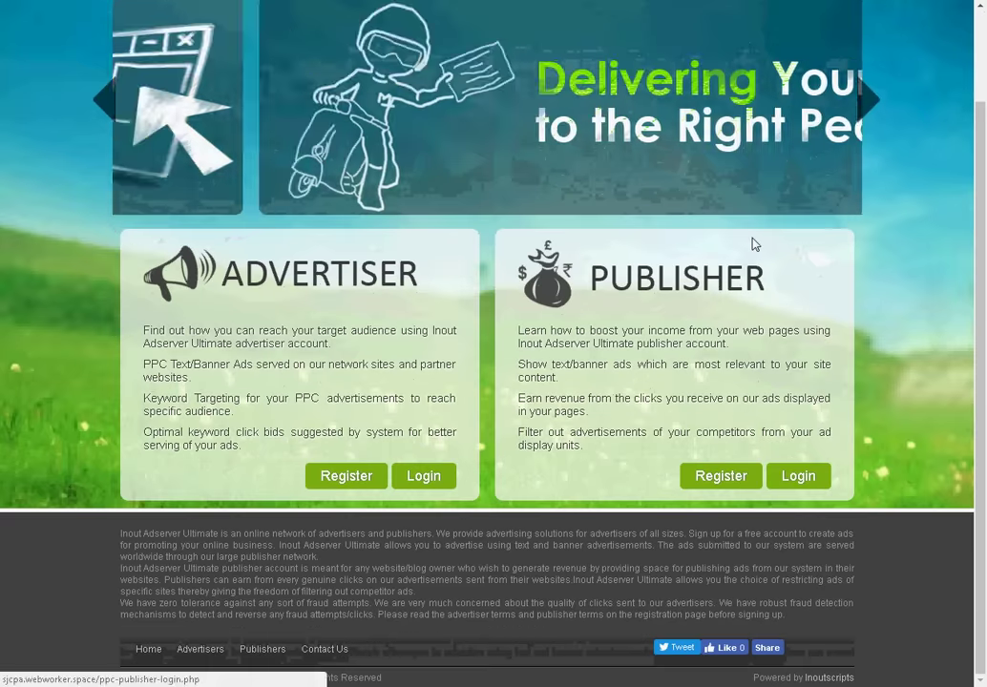
pyautogui.scroll(2, 757, 242)
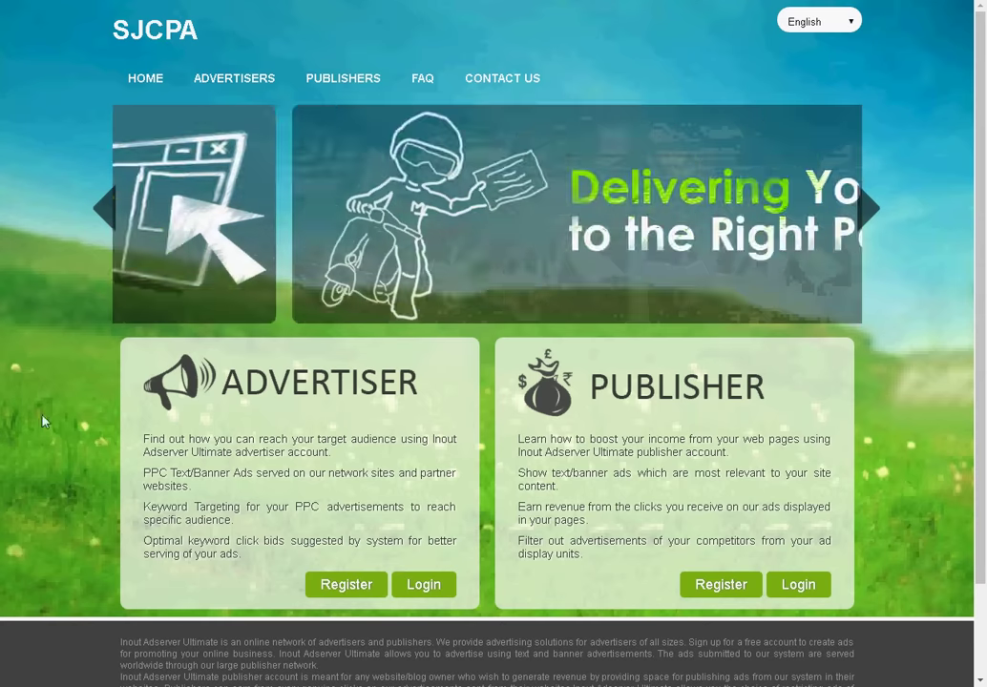
pyautogui.scroll(-2, 43, 420)
pyautogui.scroll(2, 43, 420)
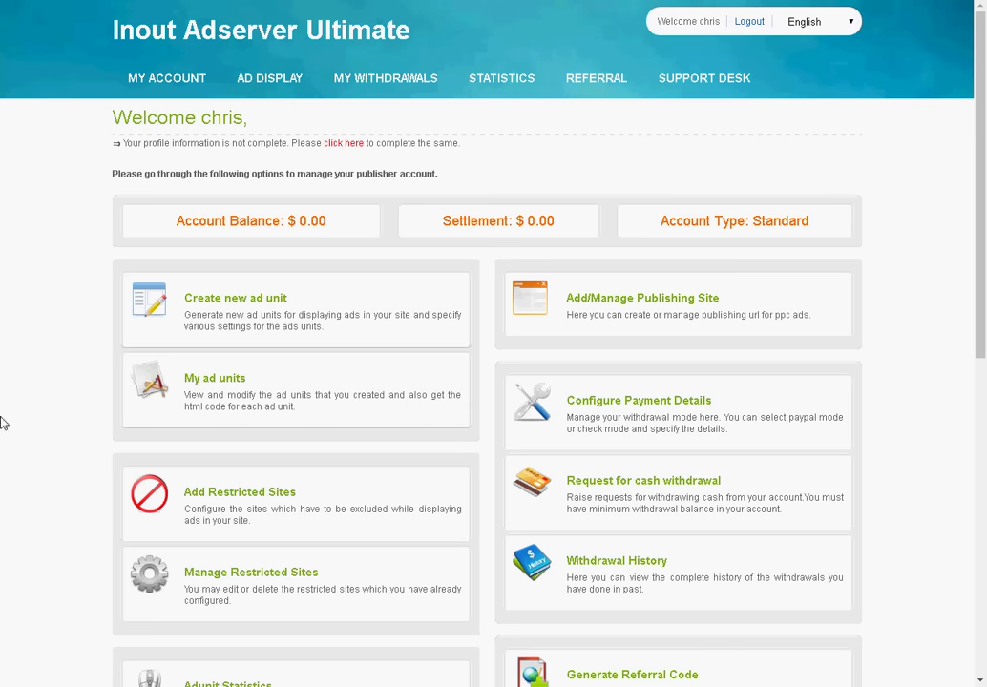
# Step: Scroll through the publisher dashboard to review its contents
pyautogui.scroll(-6, 33, 421)
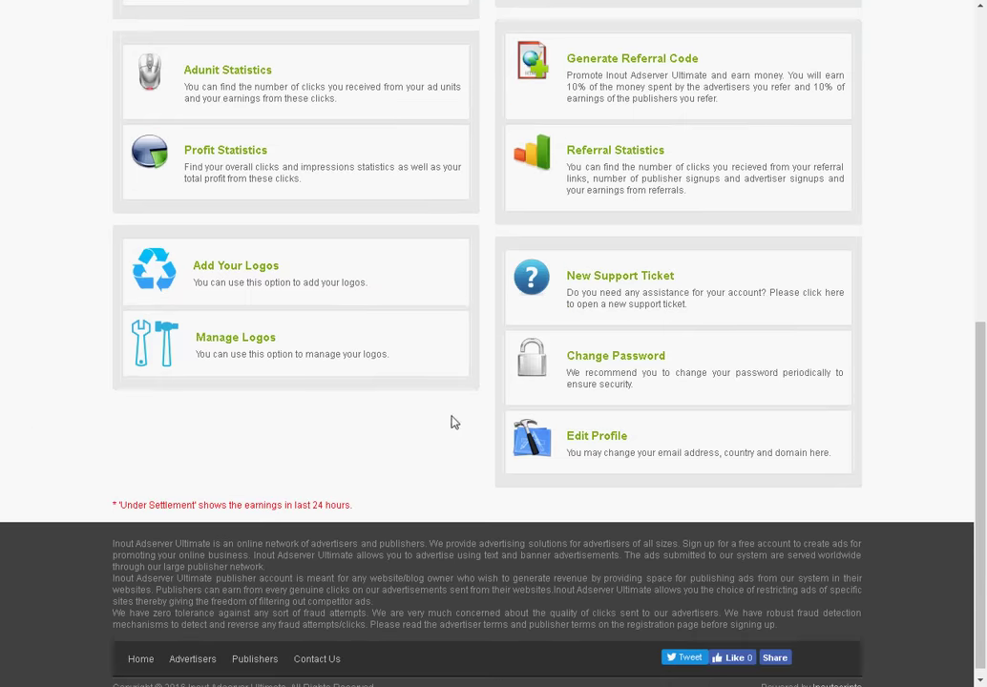
pyautogui.scroll(6, 401, 452)
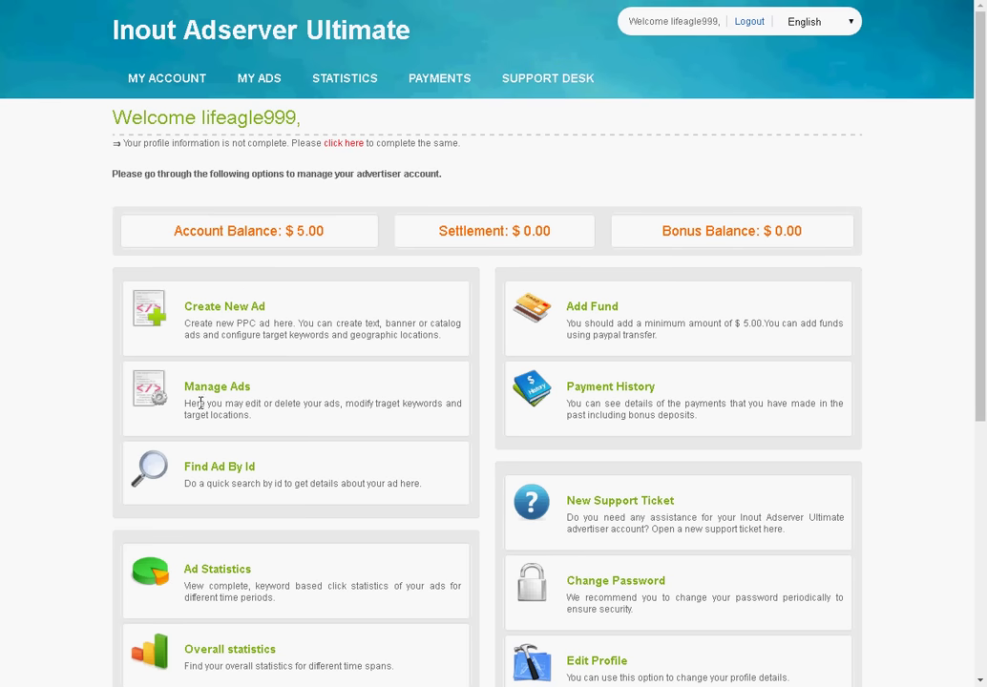
# Step: Add a 5.00 USD fund to the advertiser account and choose Pay with PayPal
pyautogui.click(603, 316)
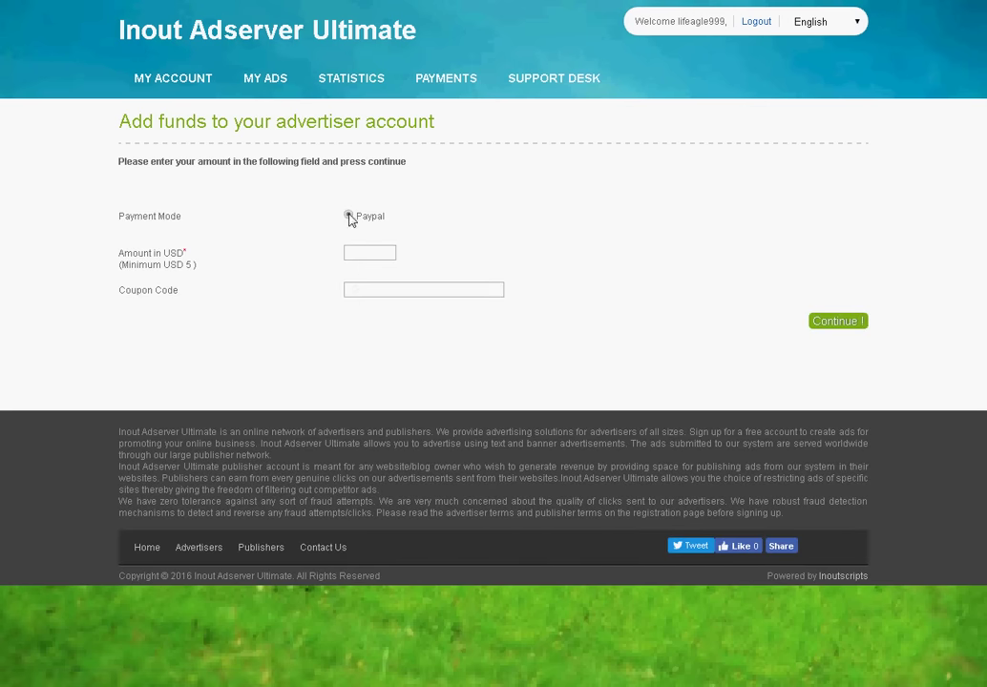
pyautogui.click(378, 260)
pyautogui.write('5')
pyautogui.click(367, 271)
pyautogui.click(832, 325)
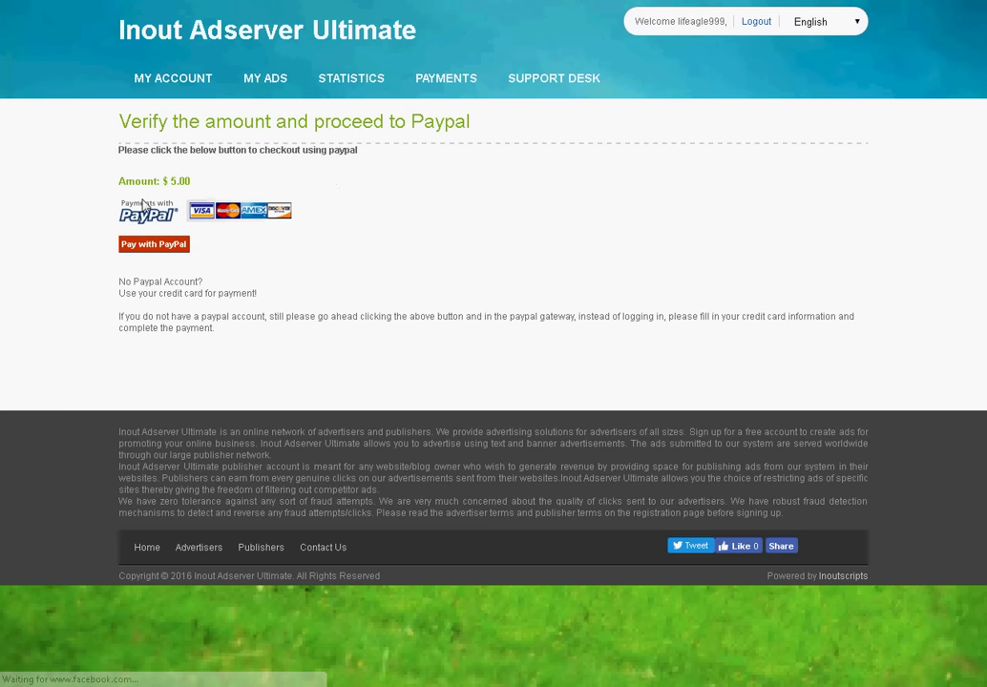
pyautogui.click(137, 246)
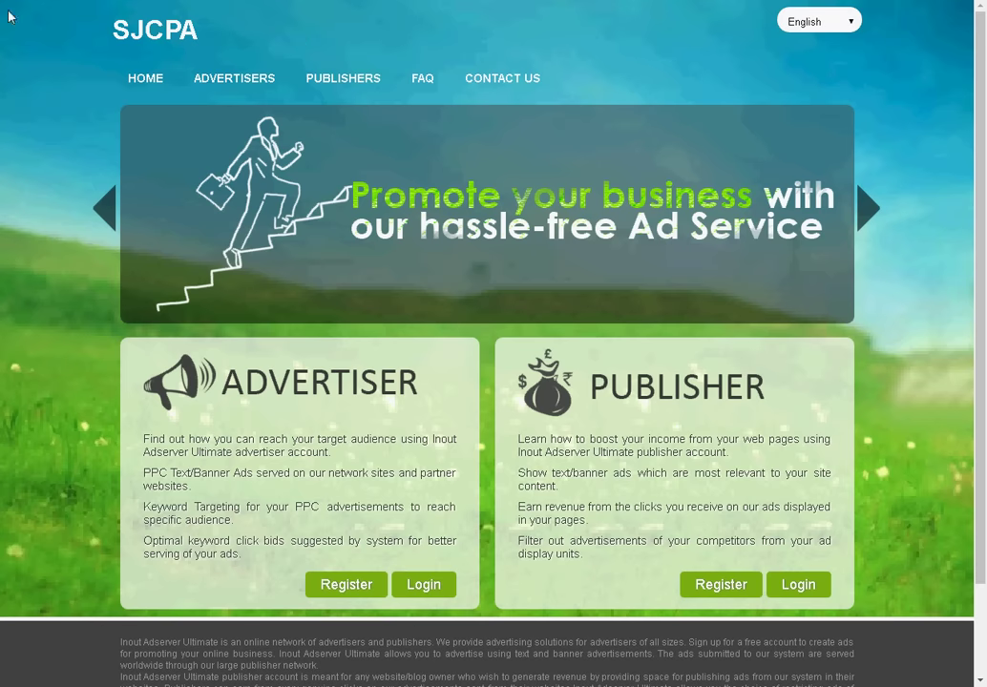
# Step: Reload the SJCPA homepage, then reopen the Inout Adserver Ultimate site in a new tab
pyautogui.press('F5')
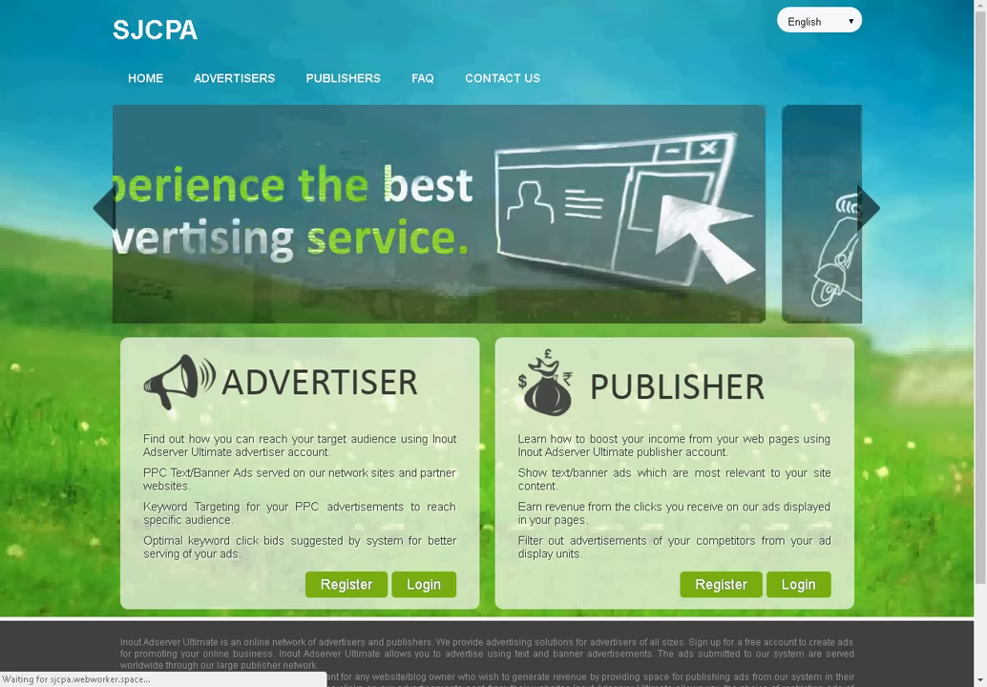
pyautogui.hotkey('ctrl', 't')
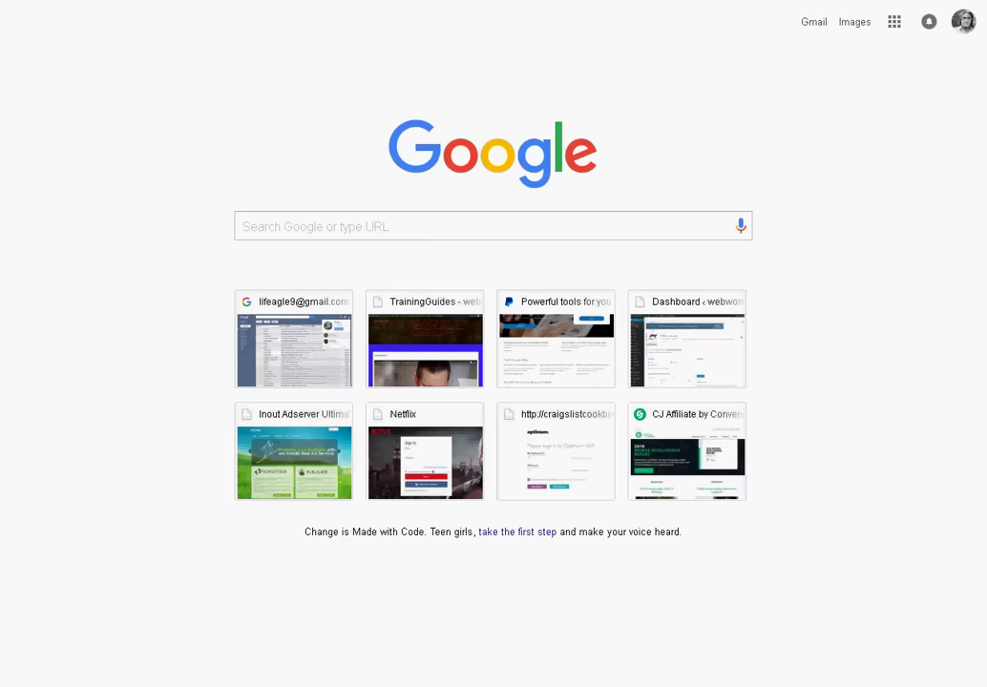
pyautogui.click(294, 450)
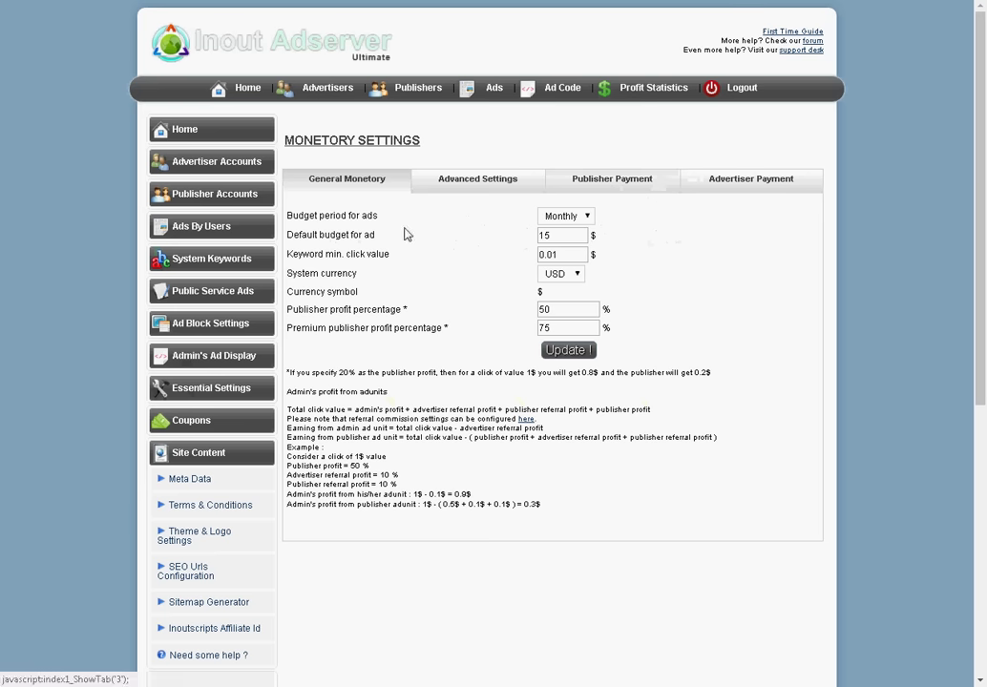
# Step: Select the '01' of the 0.01 keyword minimum click value for replacement
pyautogui.click(568, 254)
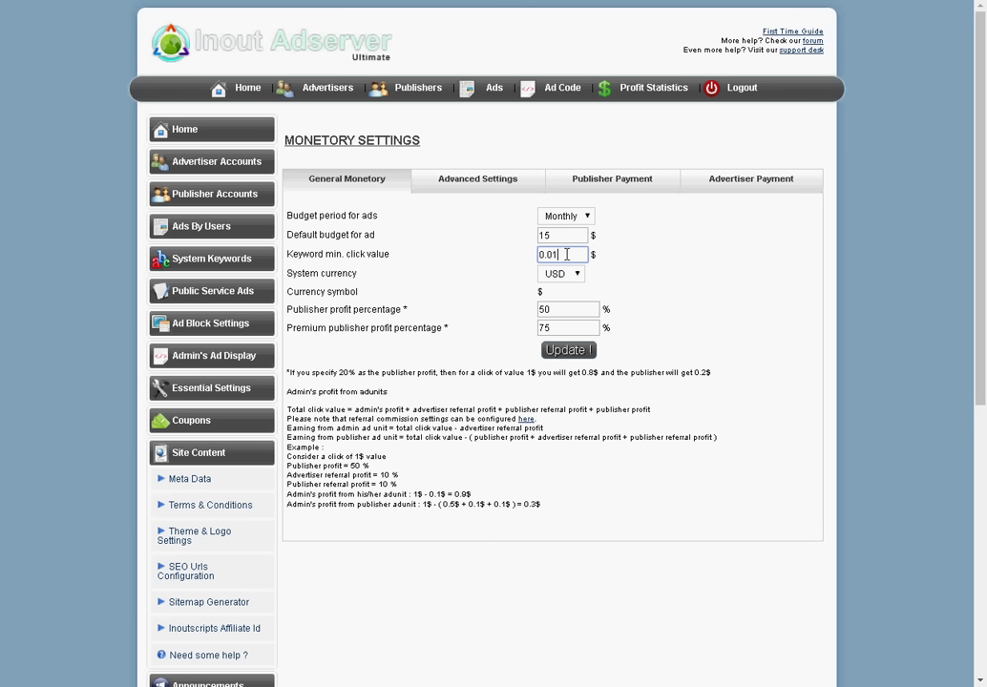
pyautogui.moveTo(567, 254); pyautogui.dragTo(551, 251)
# Step: Finish editing the keyword minimum click value, then log in to the advertiser dashboard and scroll it
pyautogui.click(682, 250)
pyautogui.click(559, 254)
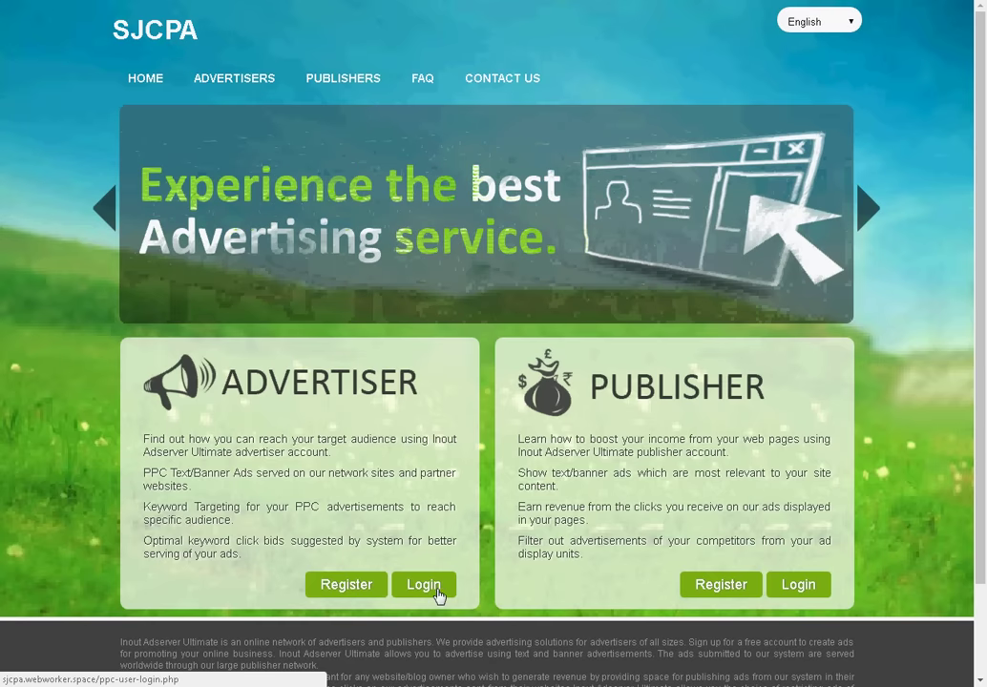
pyautogui.click(425, 586)
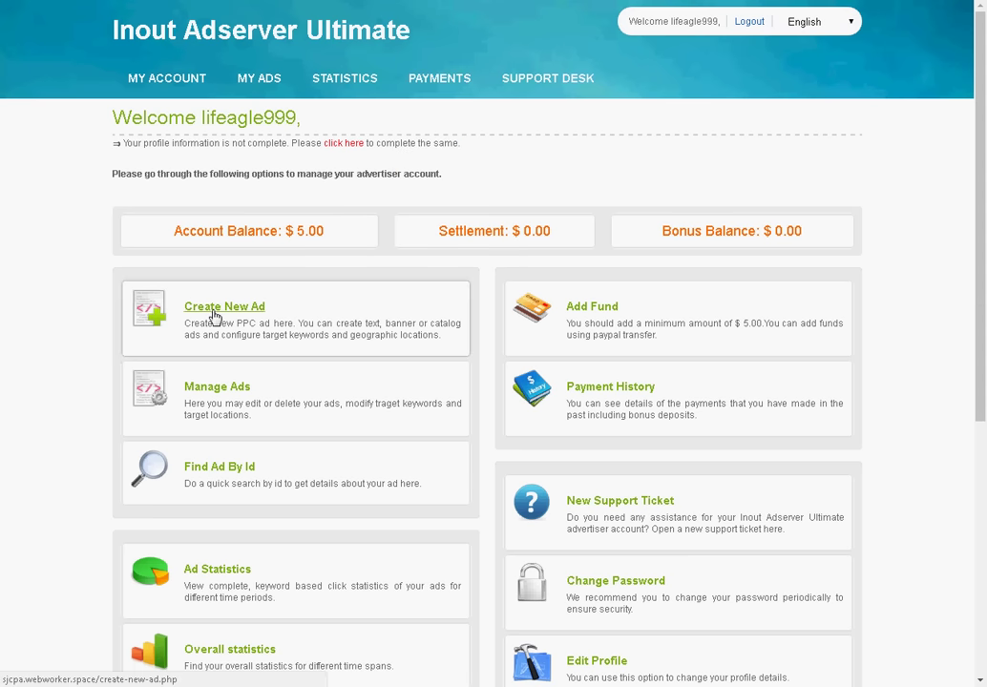
pyautogui.scroll(-3, 214, 317)
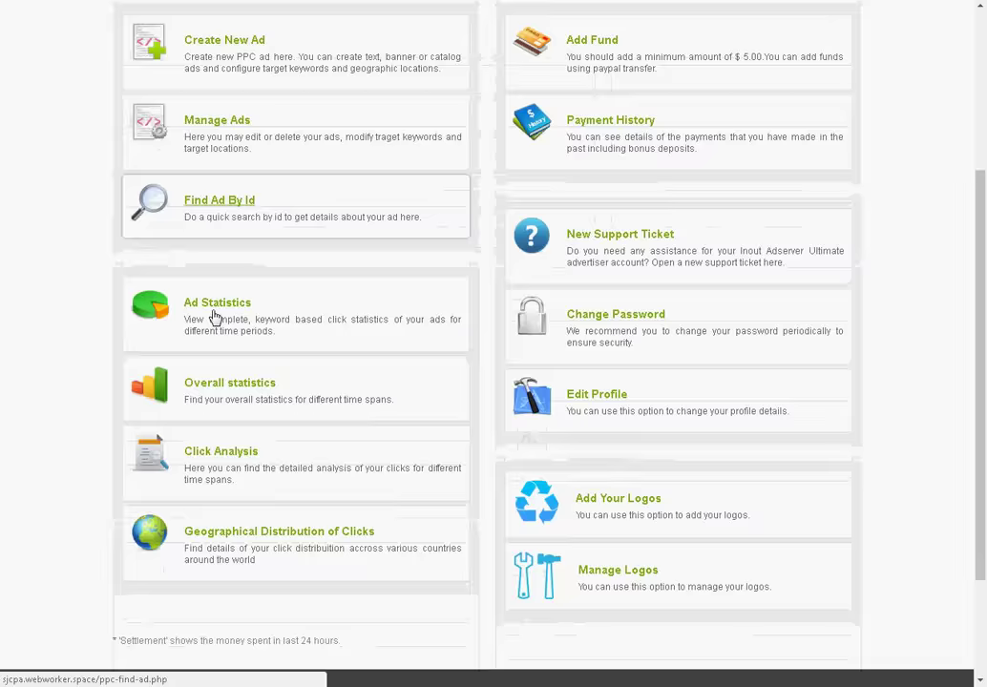
pyautogui.scroll(3, 213, 317)
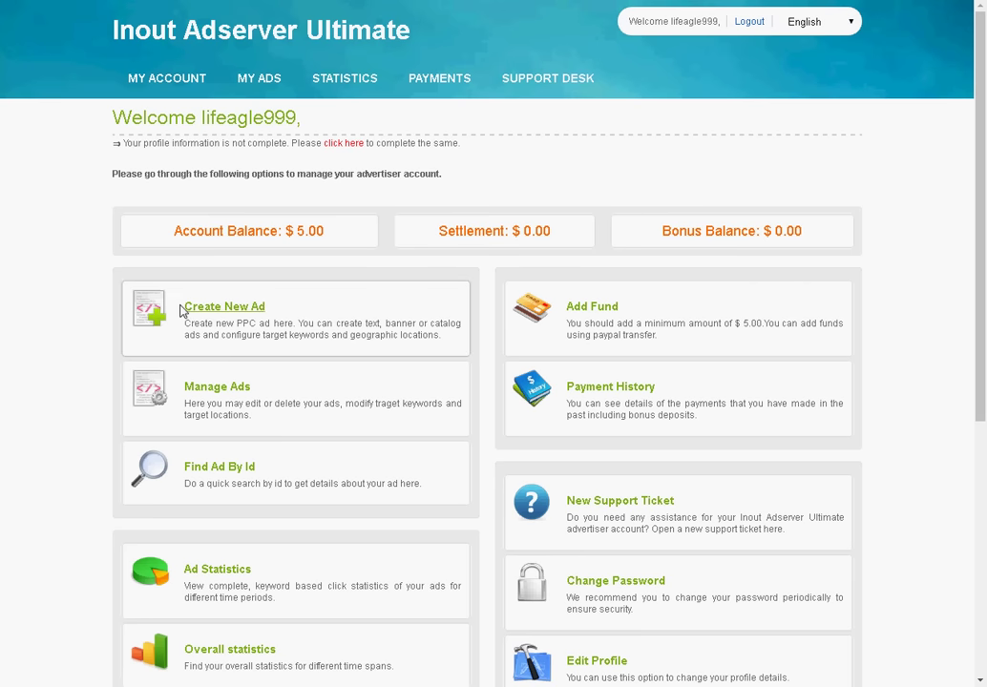
# Step: Highlight the Create New Ad title and description, then clear the selection
pyautogui.moveTo(181, 302); pyautogui.dragTo(180, 335)
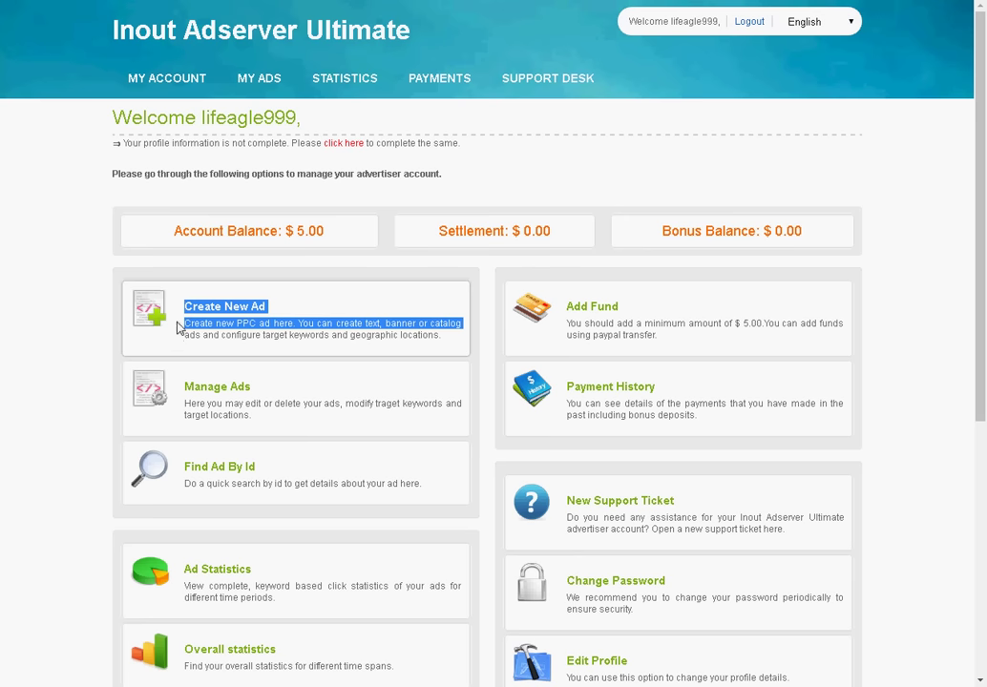
pyautogui.moveTo(124, 296); pyautogui.dragTo(288, 342)
pyautogui.click(3, 263)
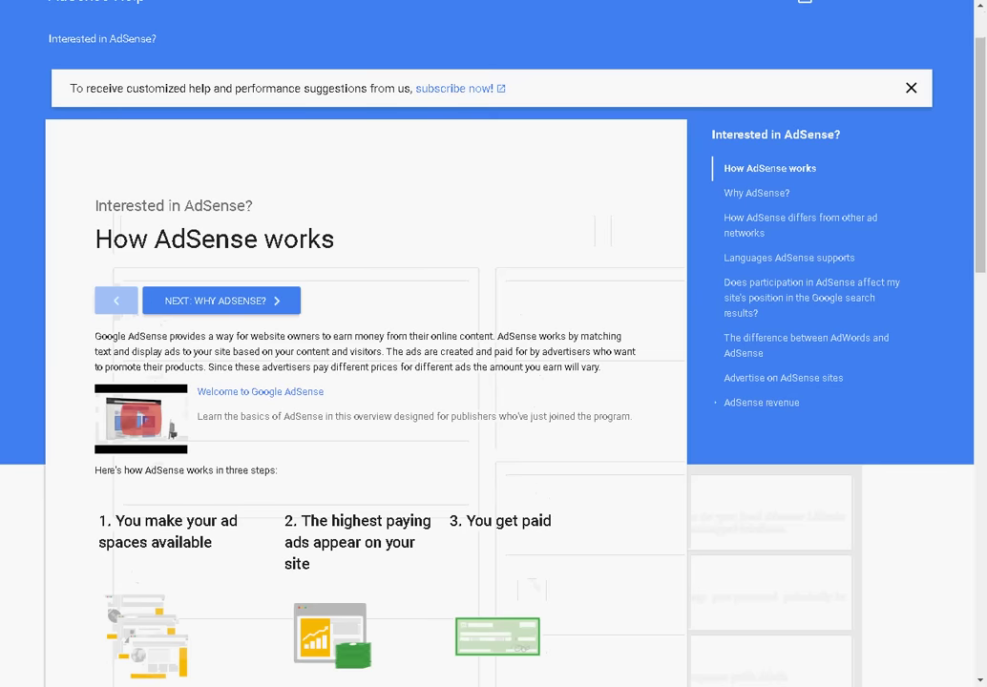
# Step: Scroll up the How AdSense works article and go to the Google Help products page
pyautogui.scroll(1, 409, 441)
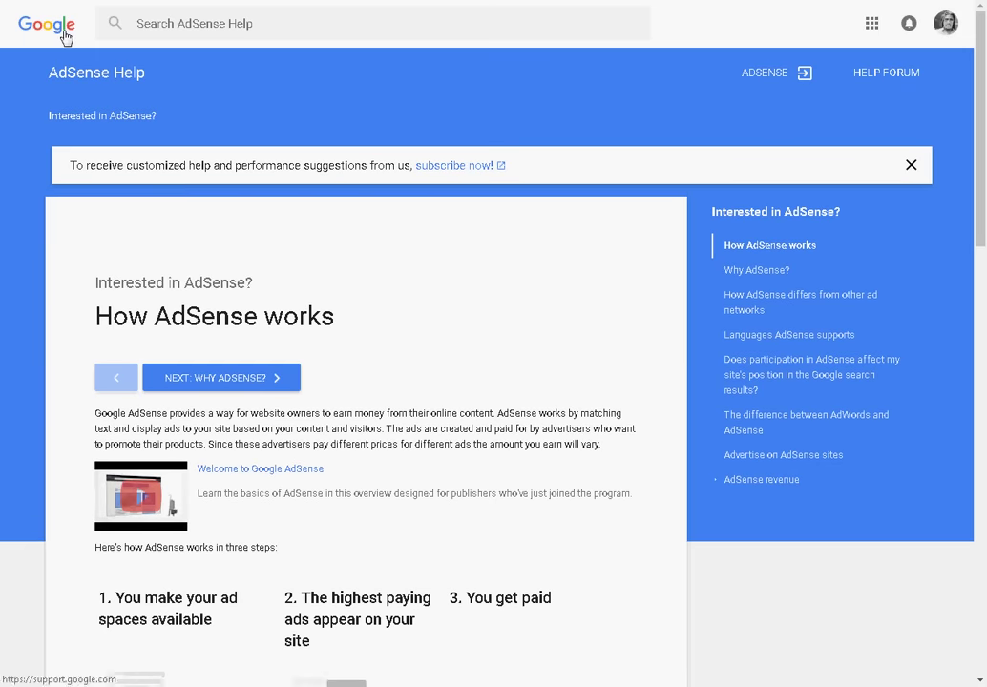
pyautogui.click(64, 32)
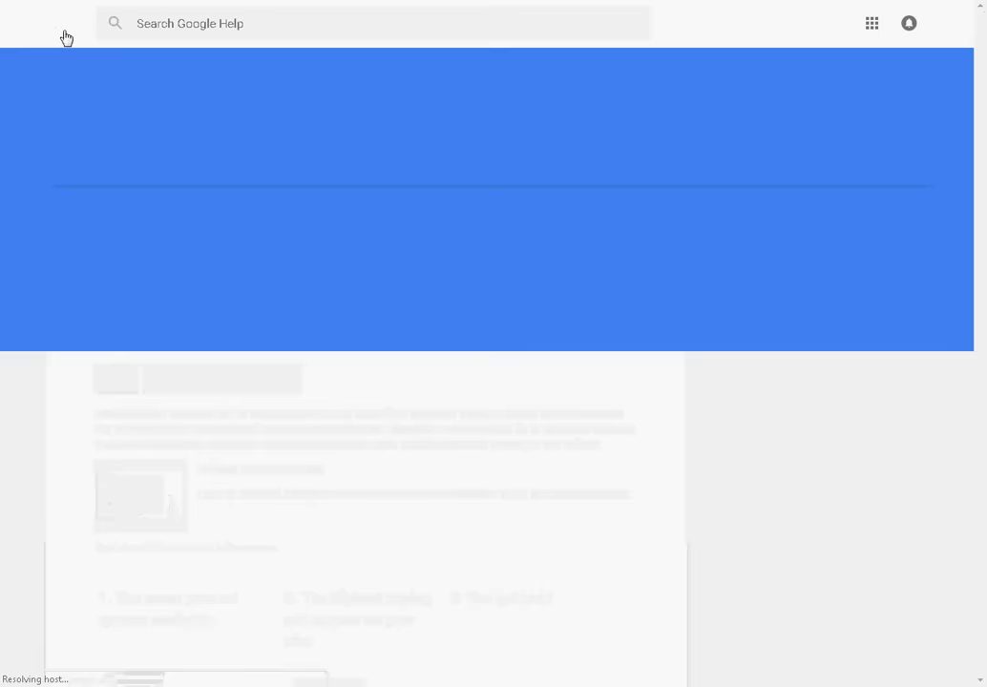